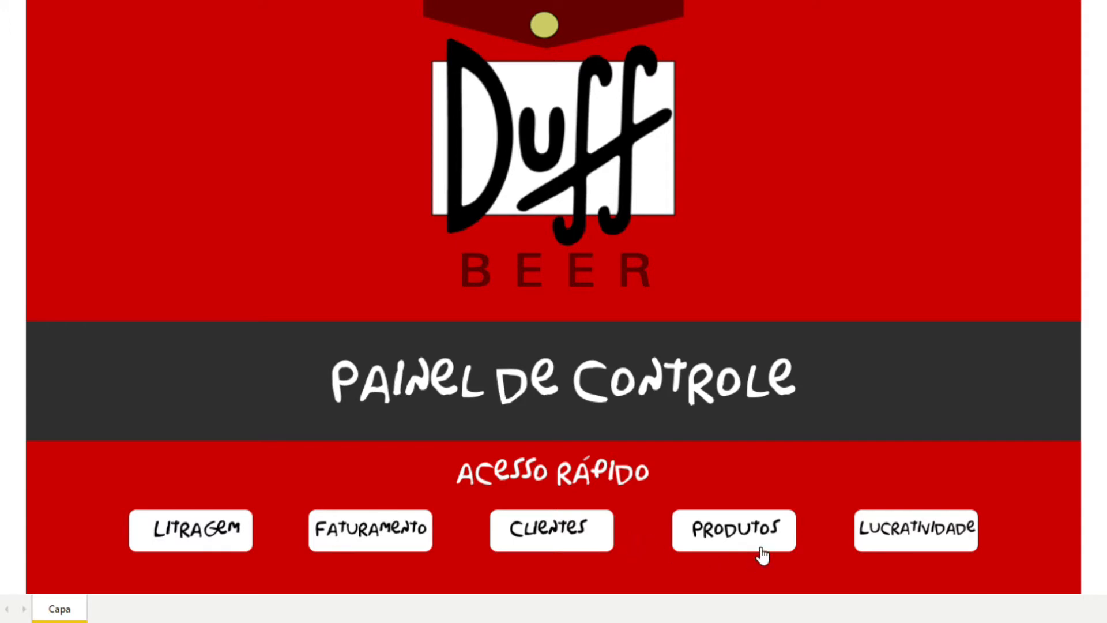
# Open the Litragem report page and view the options offered by the Categoria and Ano filters.
pyautogui.click(220, 548)
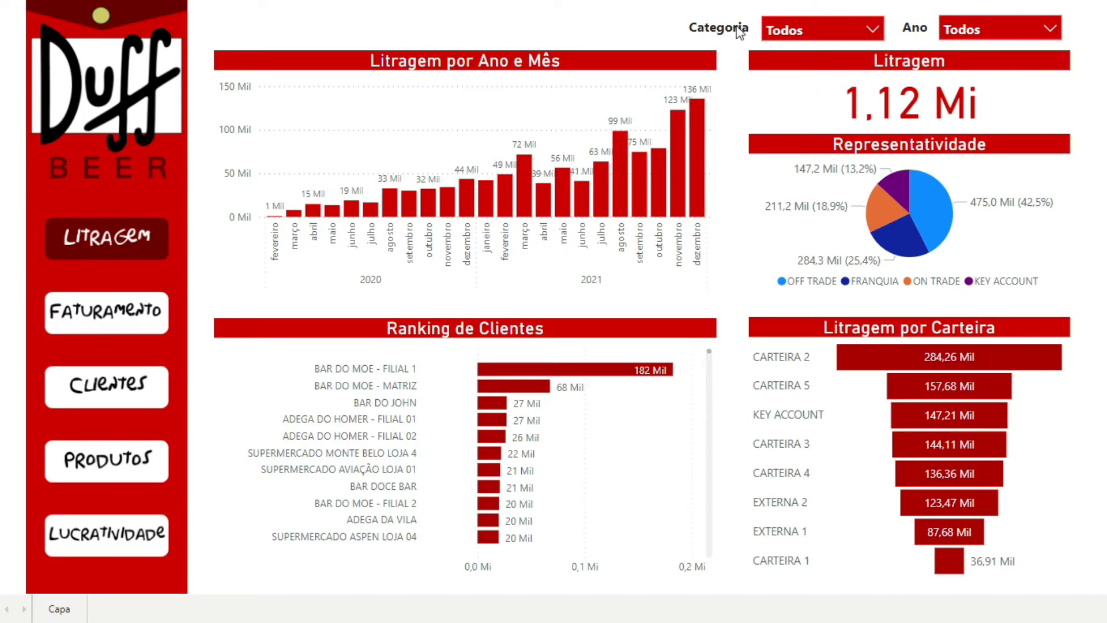
pyautogui.click(862, 29)
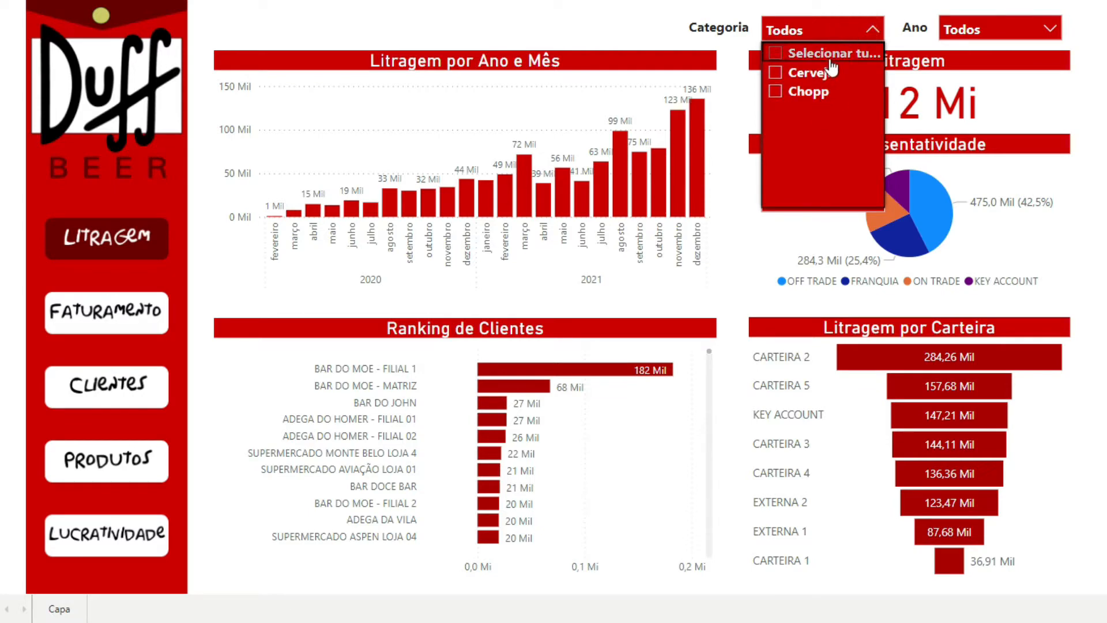
pyautogui.click(835, 26)
pyautogui.click(979, 32)
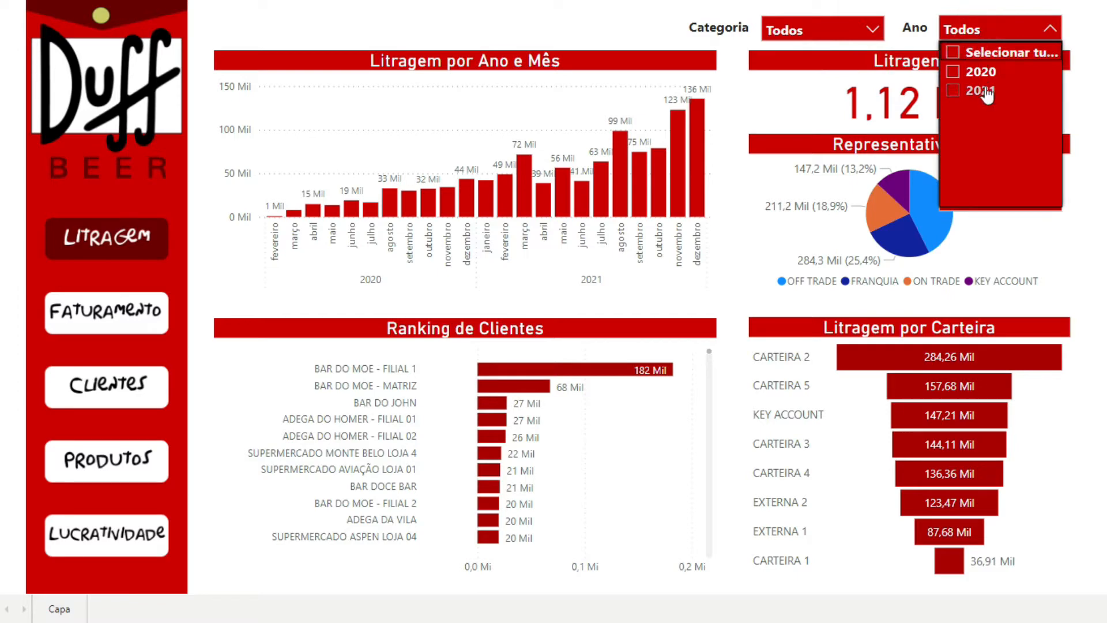
pyautogui.click(739, 79)
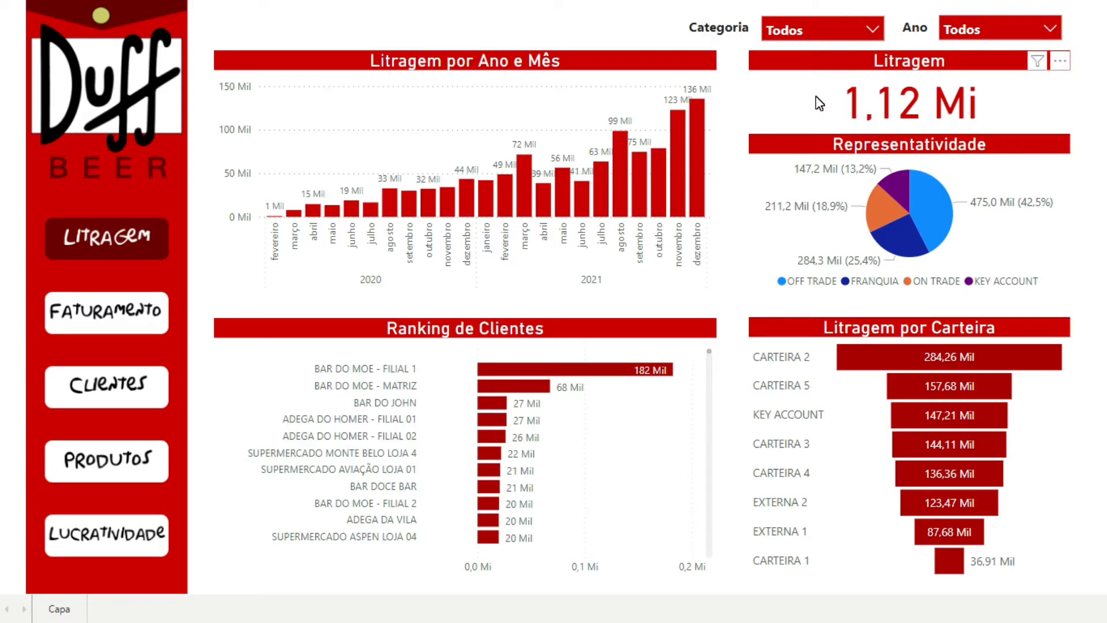
# Filter the Litragem page to the year 2021 and clear the year filter again.
pyautogui.click(1006, 28)
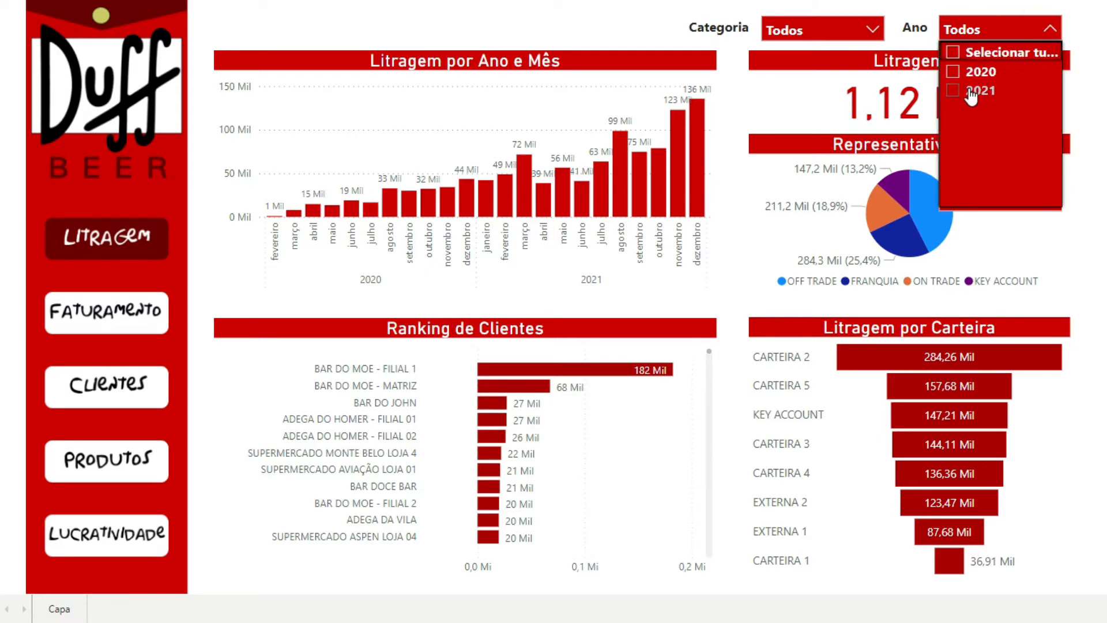
pyautogui.click(994, 92)
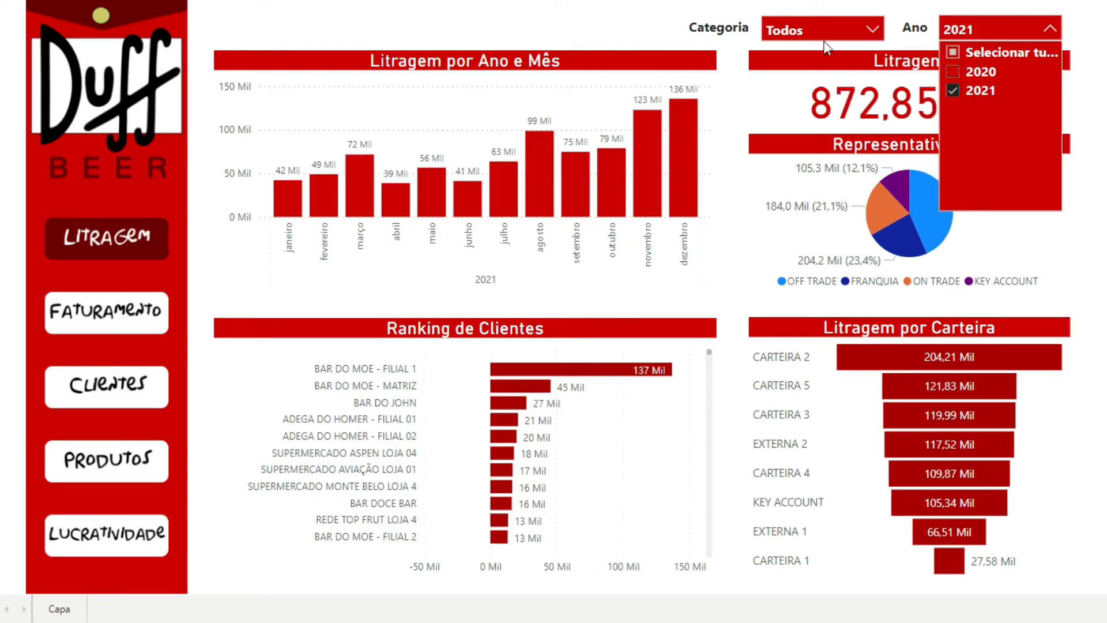
pyautogui.click(734, 97)
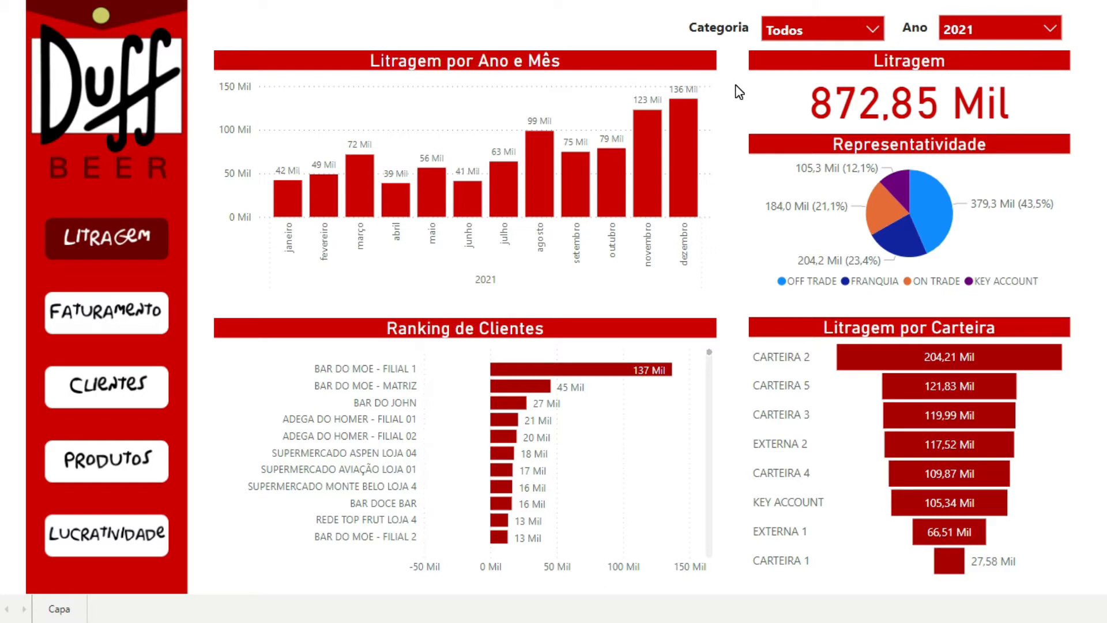
pyautogui.click(954, 24)
pyautogui.click(963, 92)
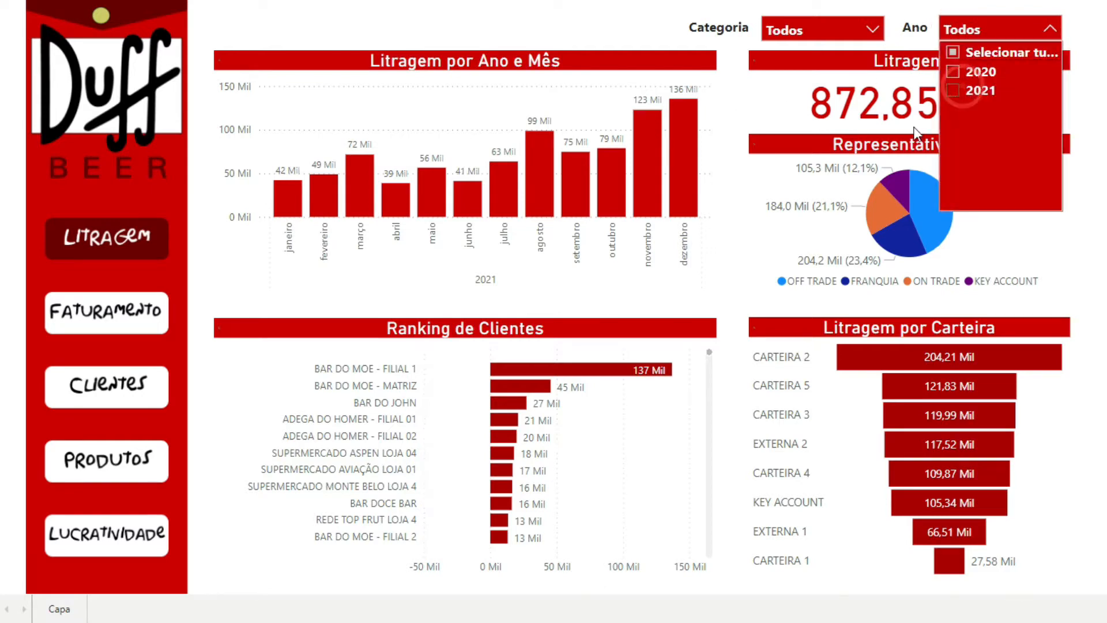
pyautogui.click(742, 109)
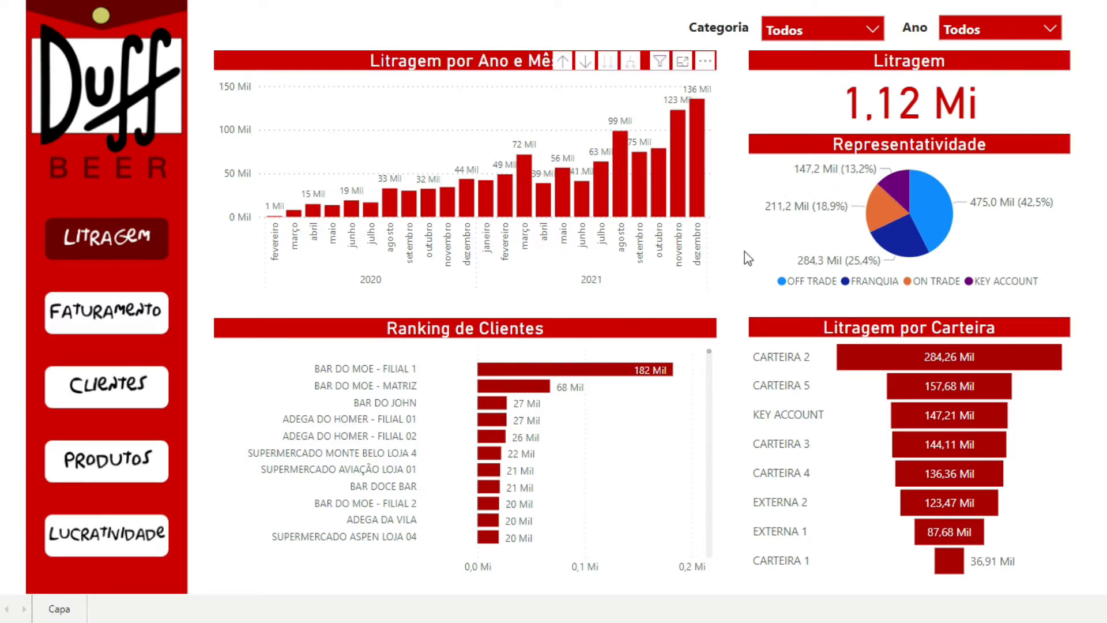
# Filter the page to the Cerveja category and examine the sales team shares in the Representatividade pie chart.
pyautogui.moveTo(825, 176)
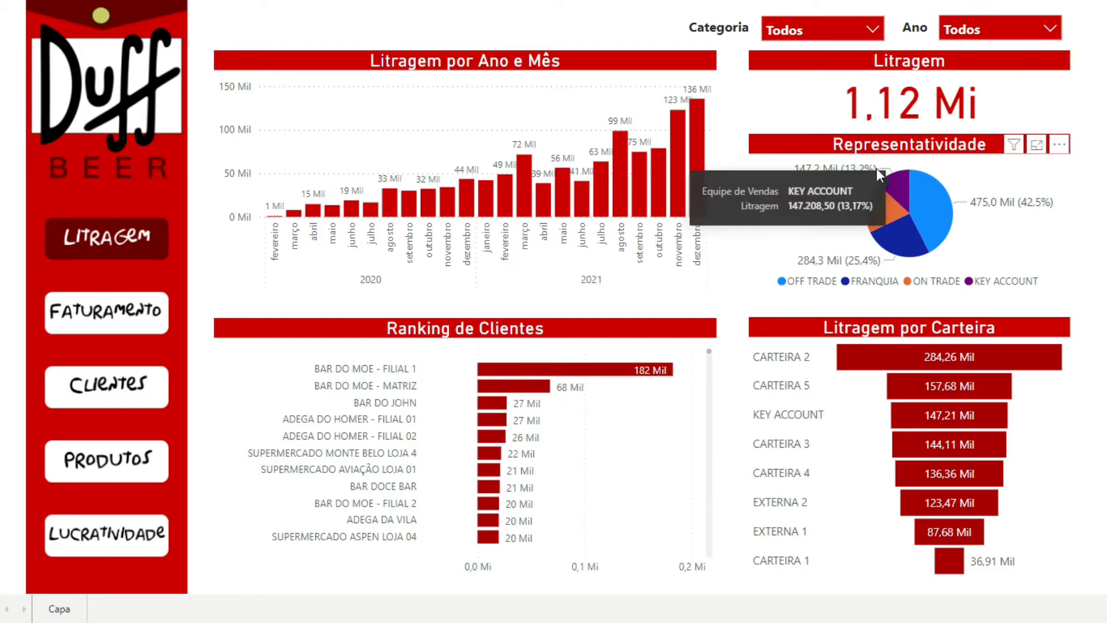
pyautogui.click(846, 25)
pyautogui.click(807, 72)
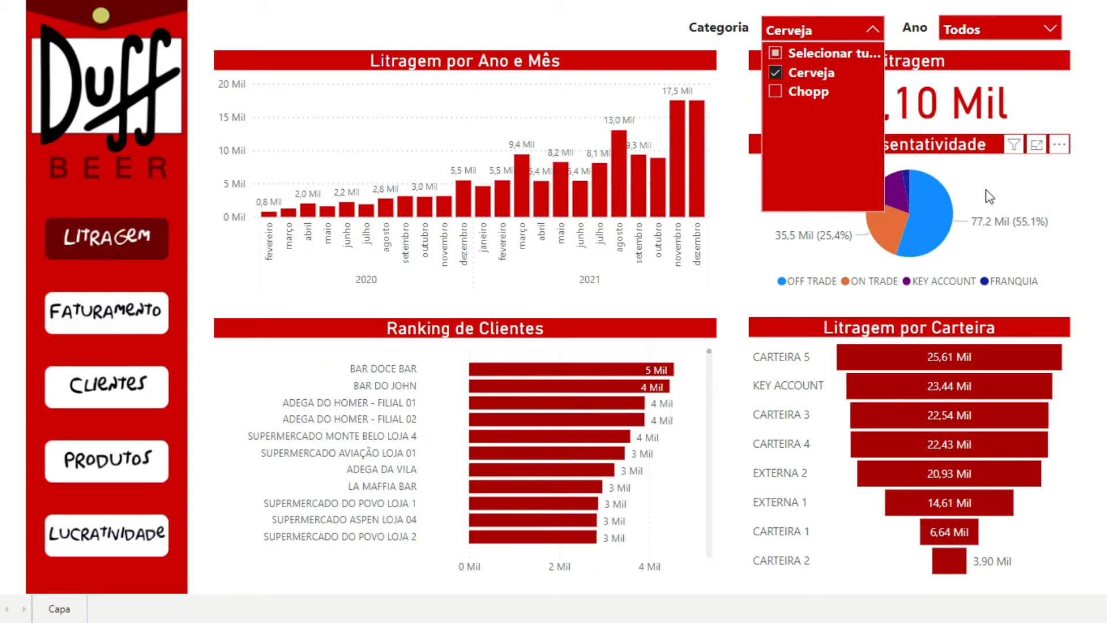
pyautogui.click(931, 164)
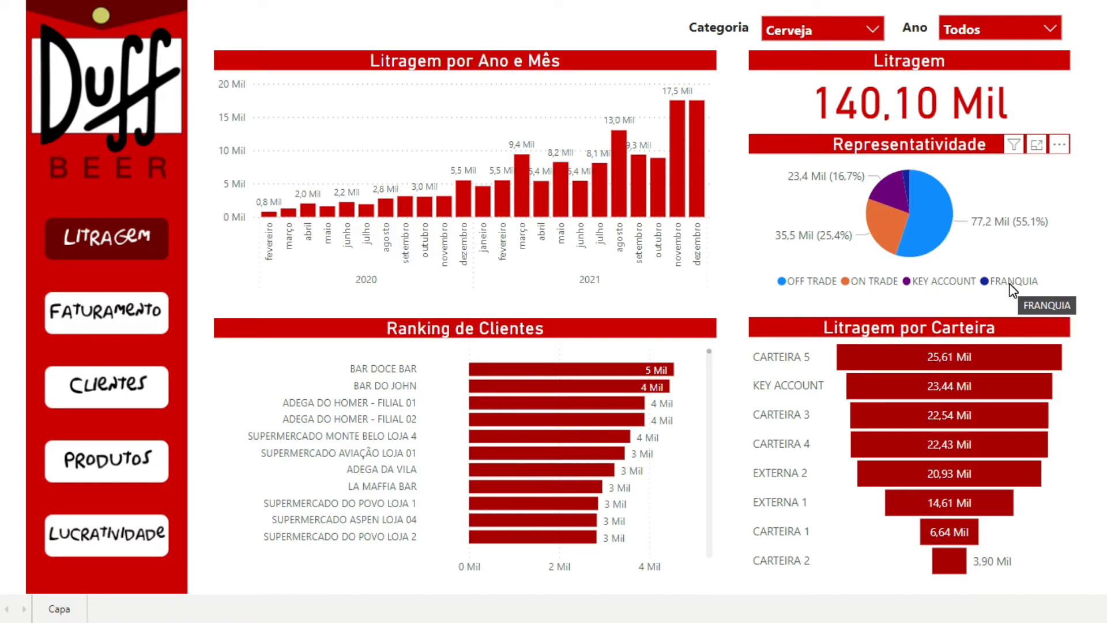
pyautogui.moveTo(907, 178)
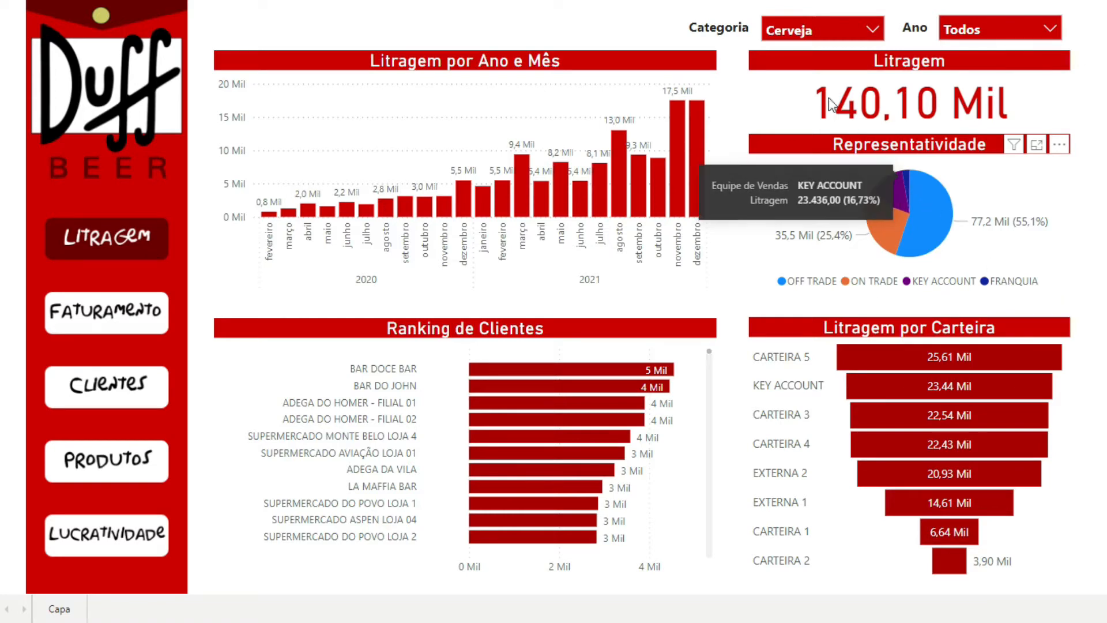
# Switch the category filter to Chopp and examine the FRANQUIA share in the Representatividade pie chart.
pyautogui.click(811, 30)
pyautogui.click(796, 74)
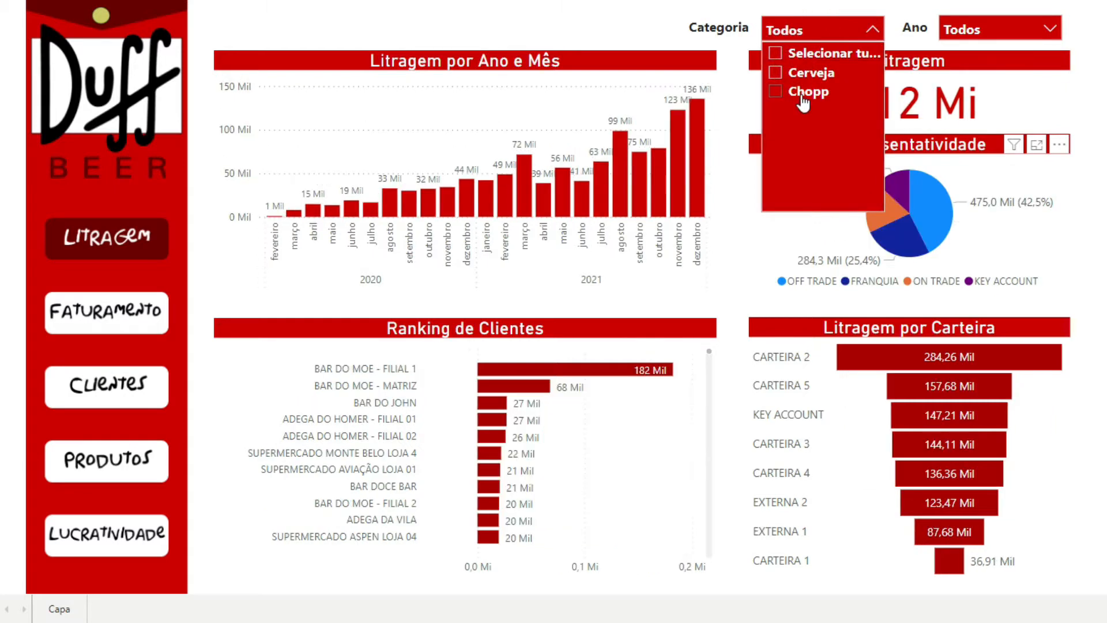
pyautogui.click(801, 92)
pyautogui.click(740, 254)
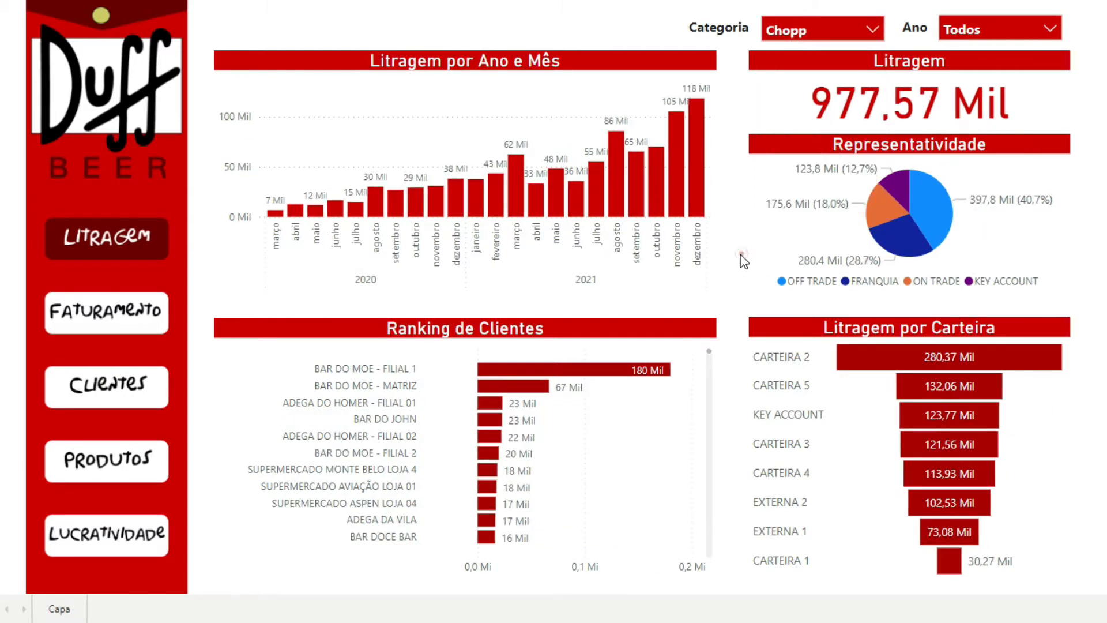
pyautogui.moveTo(899, 252)
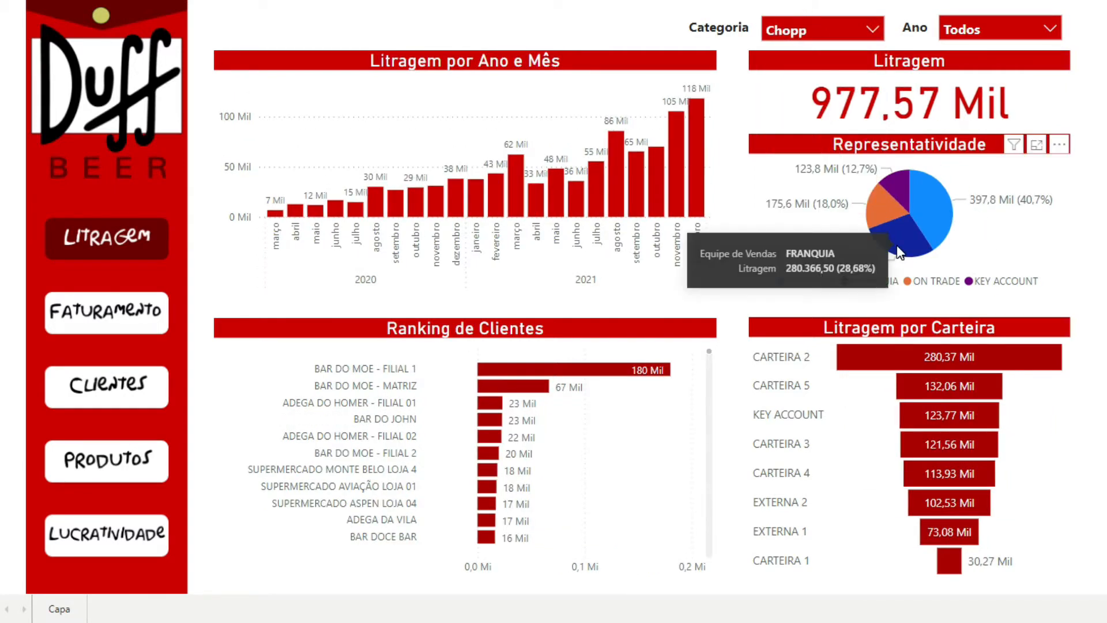
# Clear the Chopp selection so the page covers all categories.
pyautogui.click(843, 23)
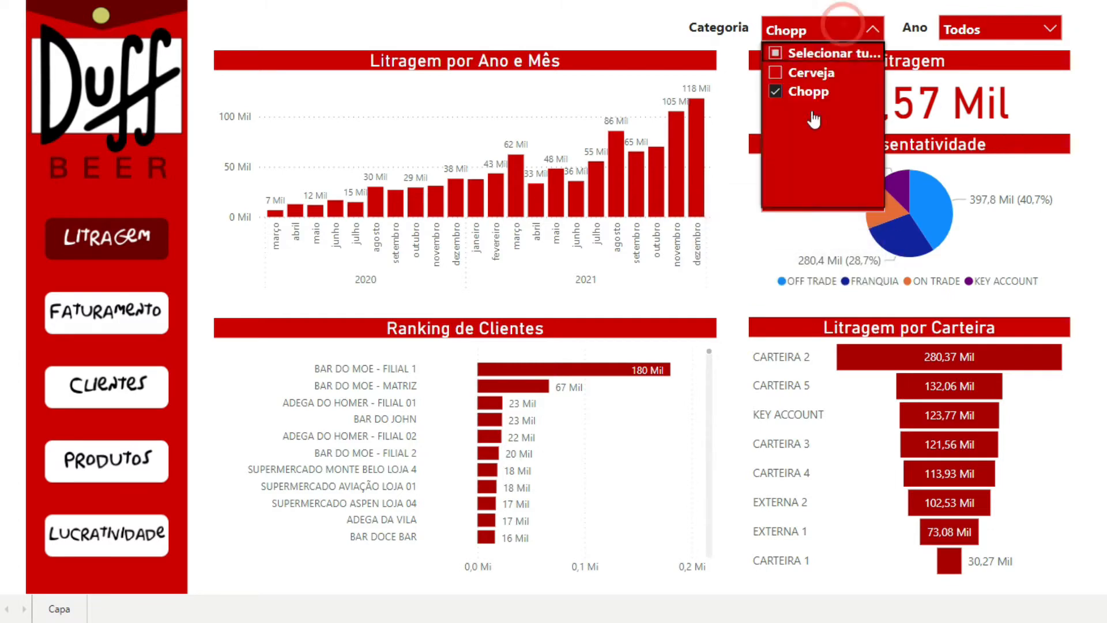
pyautogui.click(807, 92)
pyautogui.click(730, 131)
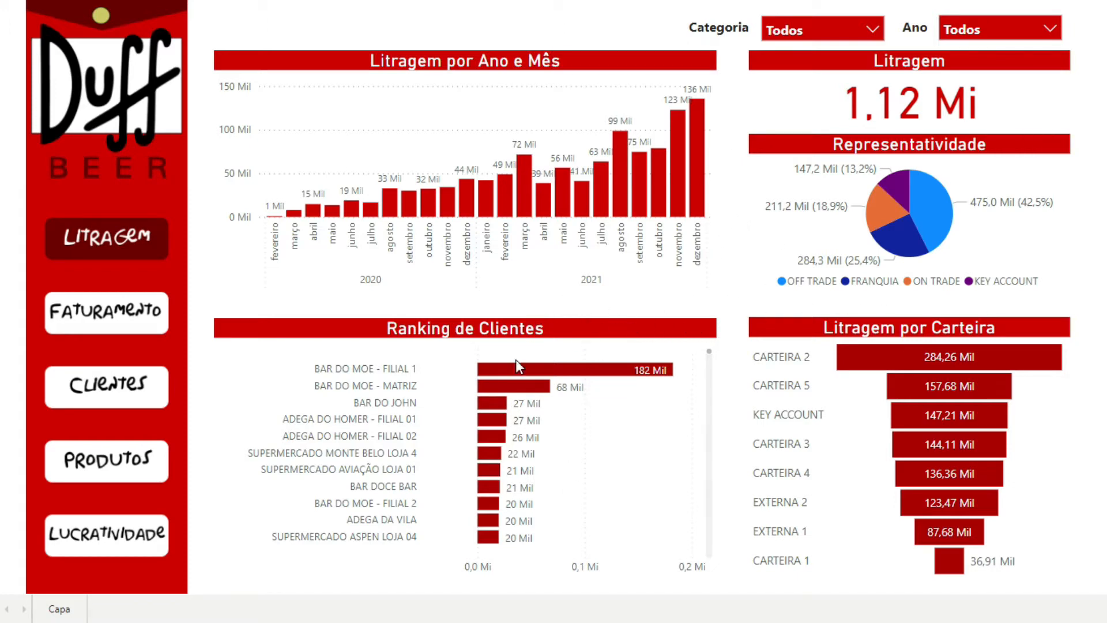
# Cross-filter the page by the OFF TRADE slice of the Representatividade chart and release the selection.
pyautogui.click(932, 218)
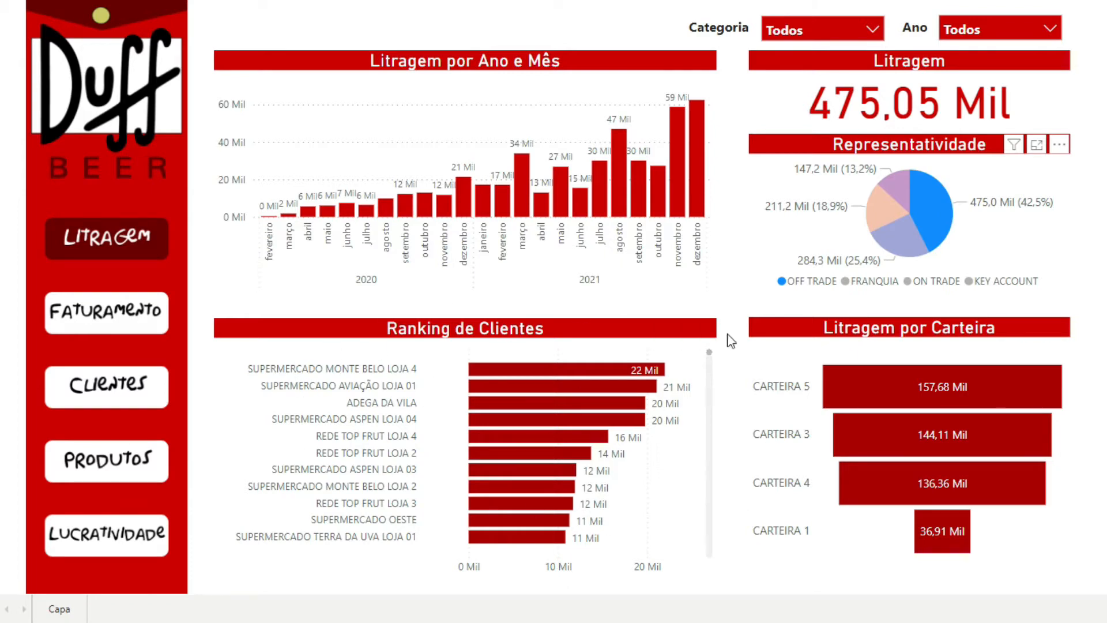
pyautogui.moveTo(943, 213)
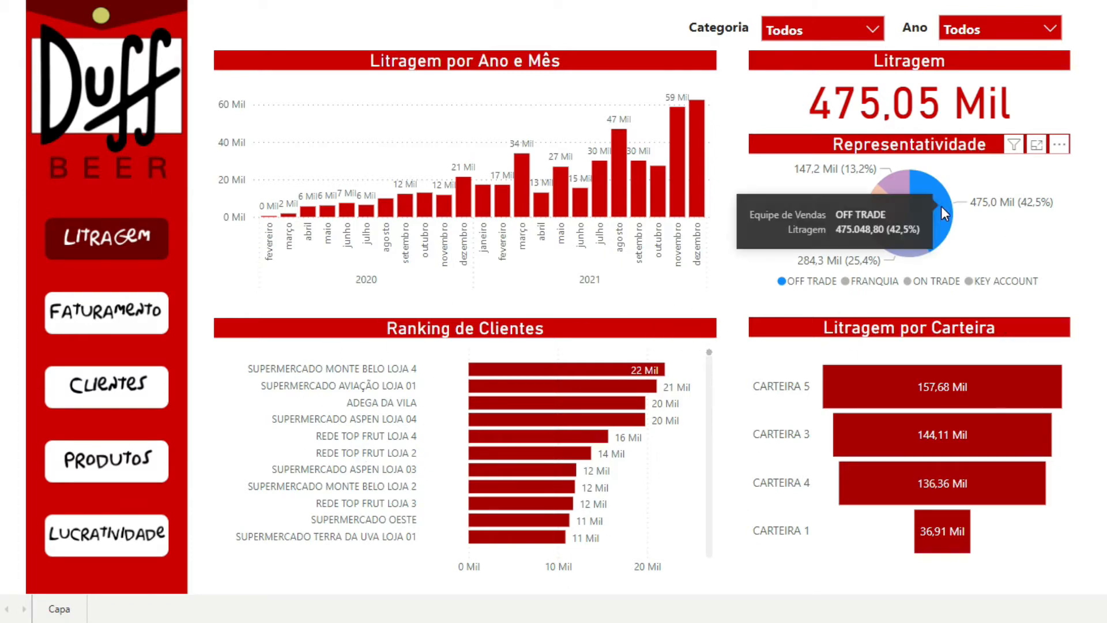
pyautogui.click(943, 209)
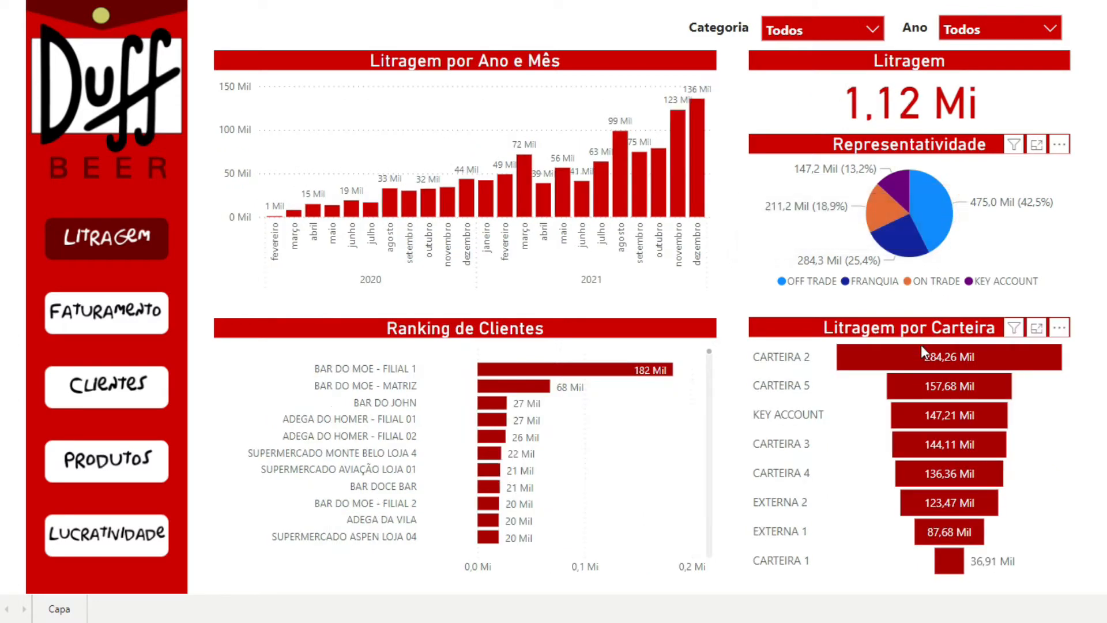
pyautogui.click(915, 378)
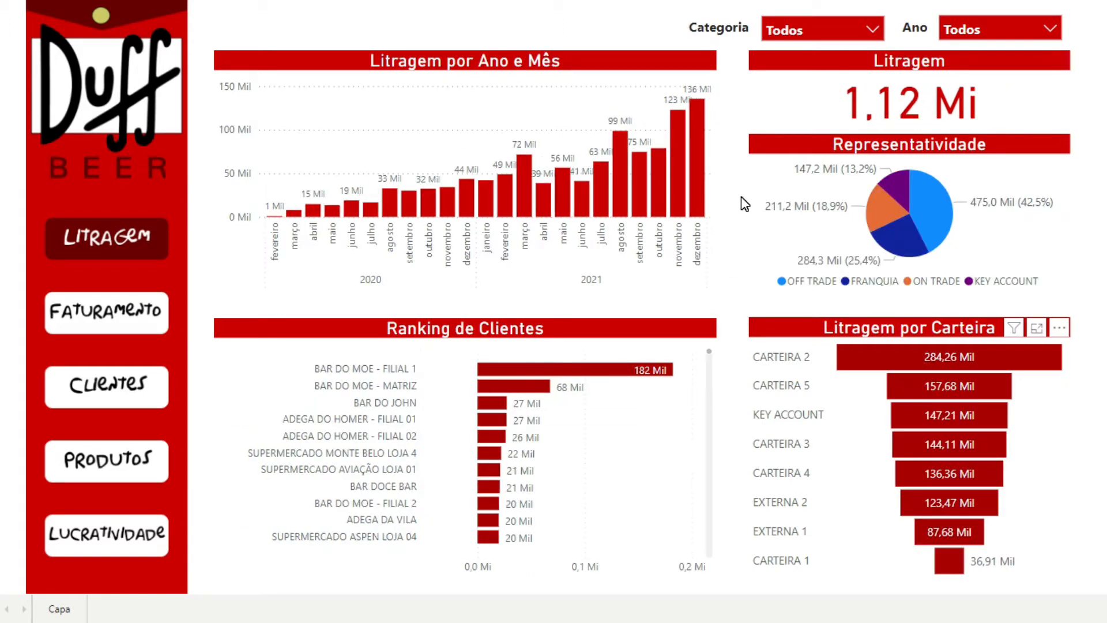
# Drill the Litragem por Ano e Mês chart up to years and use drill mode to open the months of 2020.
pyautogui.moveTo(581, 61)
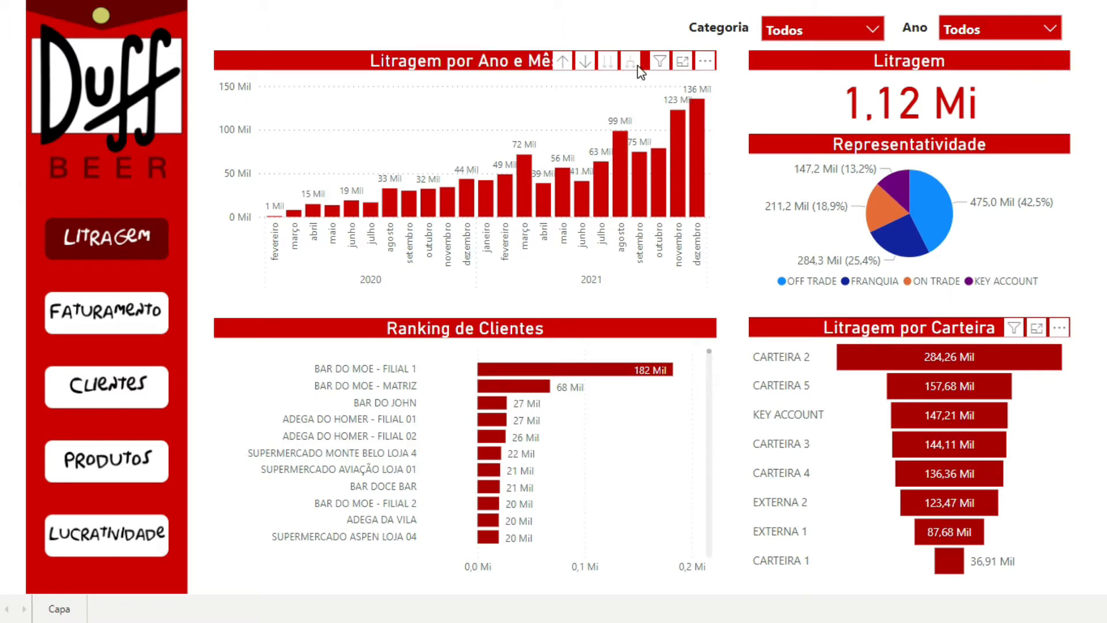
pyautogui.click(563, 61)
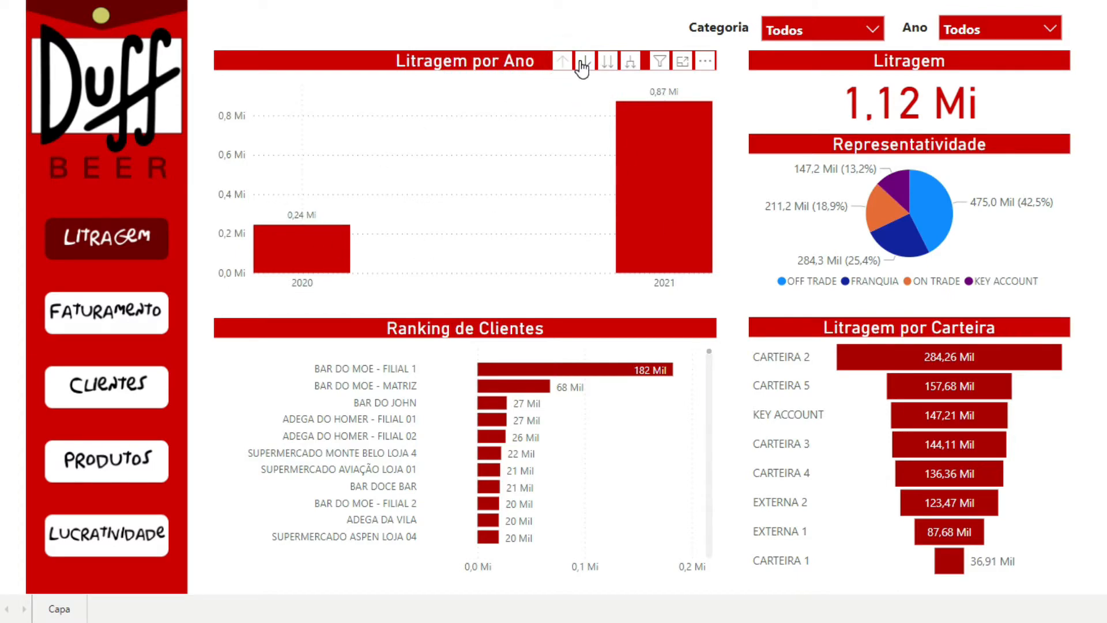
pyautogui.click(584, 62)
pyautogui.moveTo(644, 177)
pyautogui.click(324, 244)
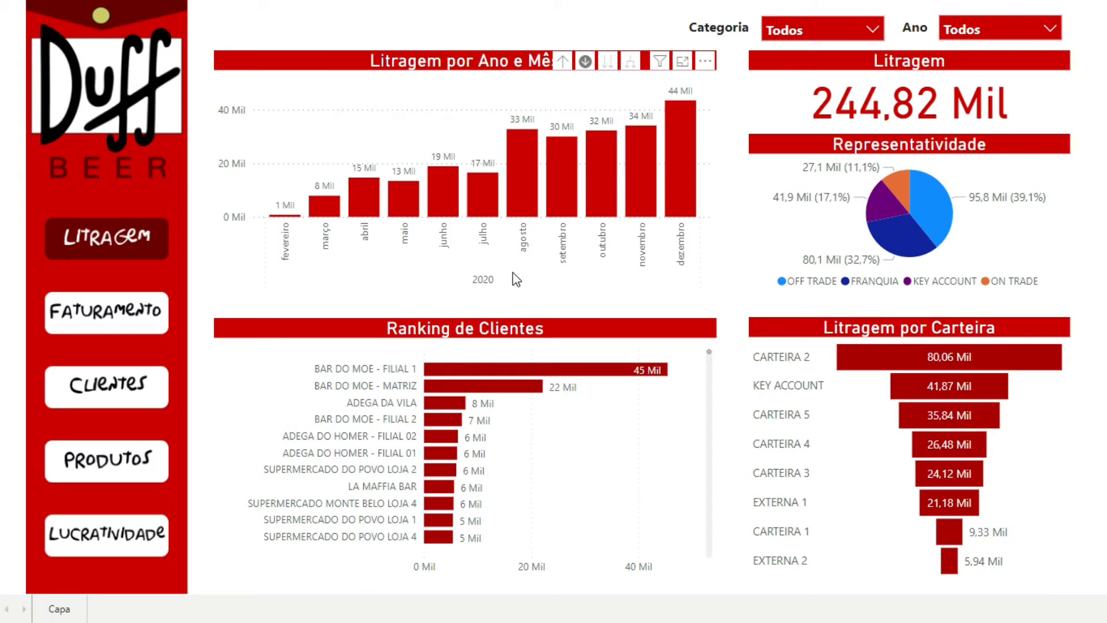
# Drill into the months of 2021 and return the chart to the year level.
pyautogui.click(565, 64)
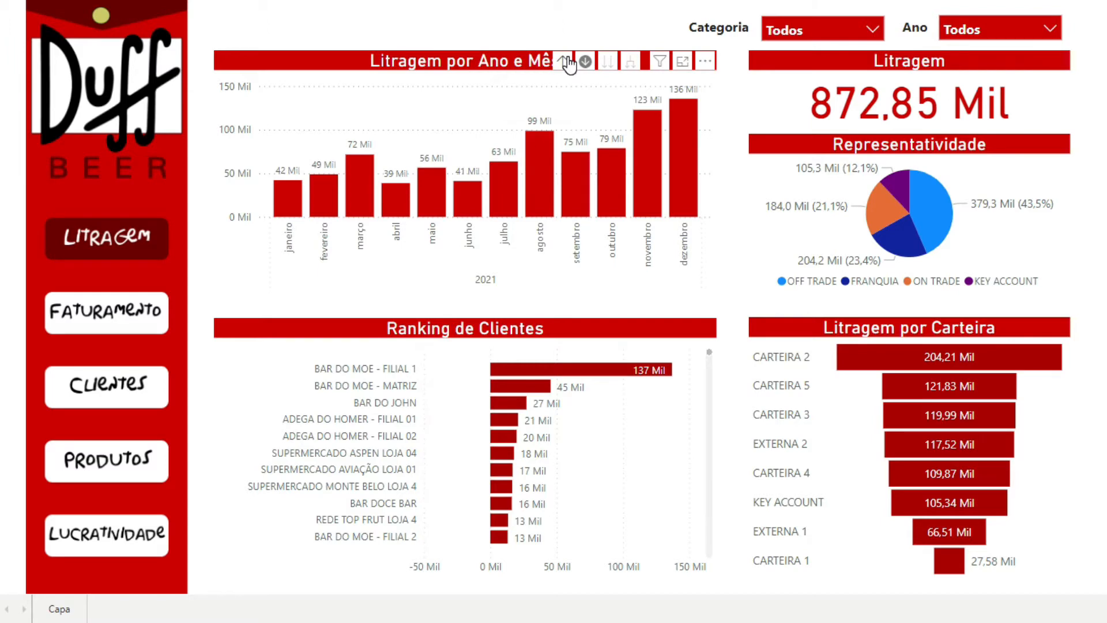
pyautogui.click(564, 60)
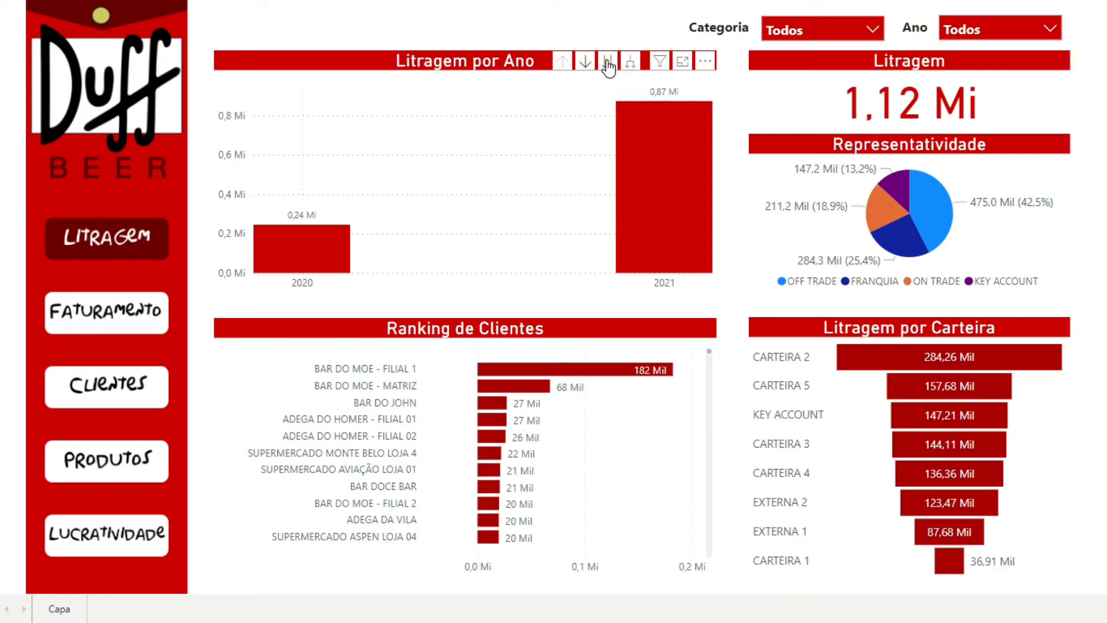
# Use drill mode to view the months of 2020 and of 2021, finishing at the year level with drill mode off.
pyautogui.click(586, 62)
pyautogui.click(314, 248)
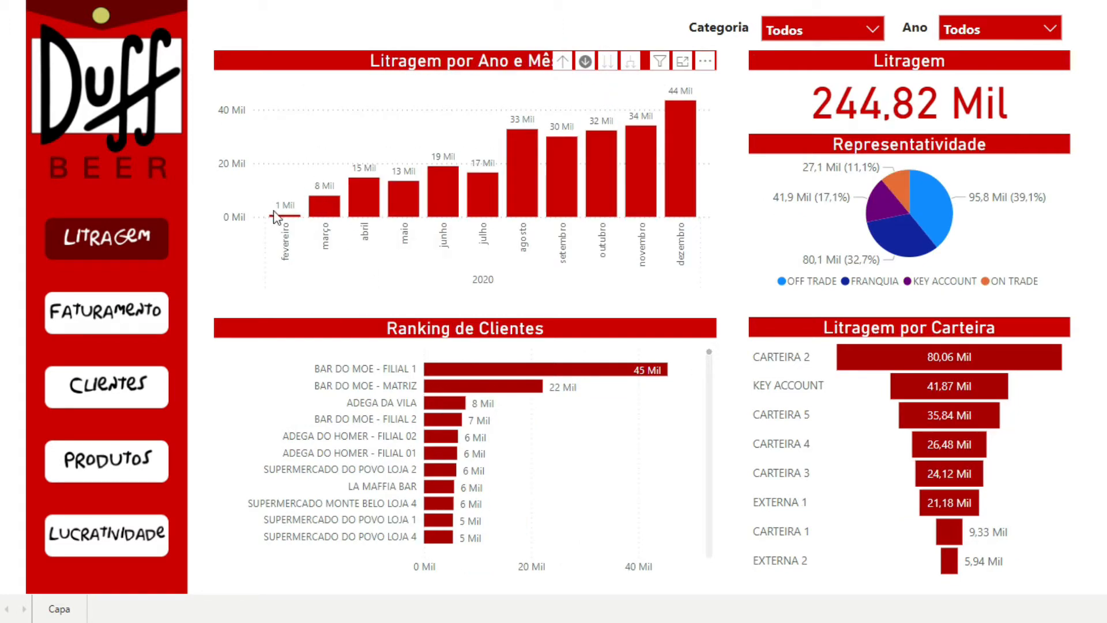
pyautogui.click(562, 60)
pyautogui.click(646, 137)
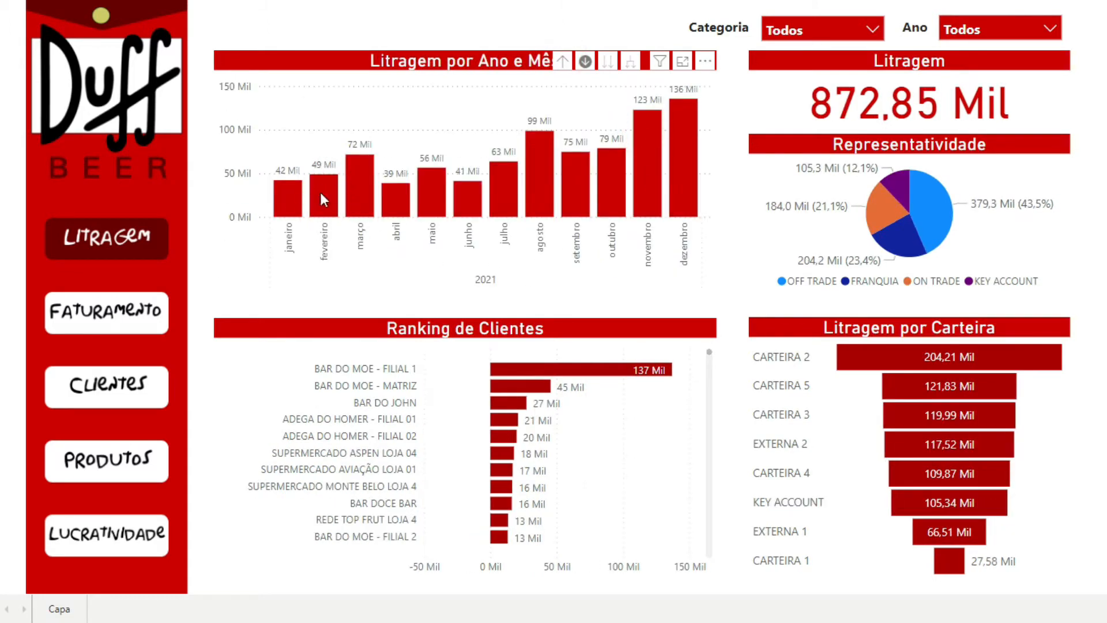
pyautogui.click(562, 60)
pyautogui.click(585, 61)
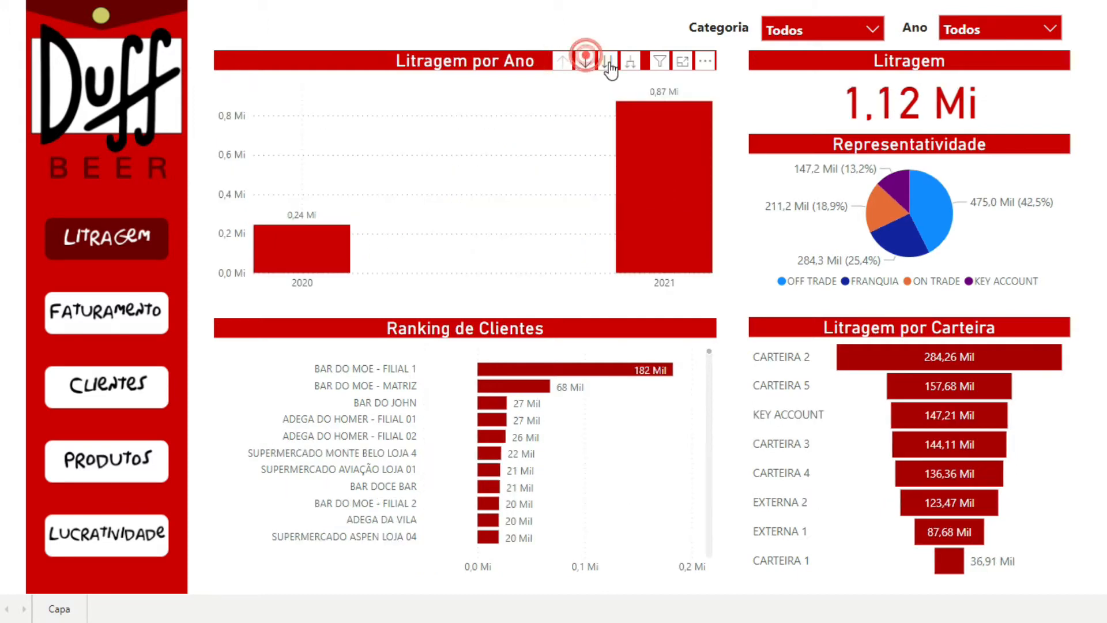
# Switch the chart to the next hierarchy level, months combined across both years, and return to the year level.
pyautogui.click(608, 60)
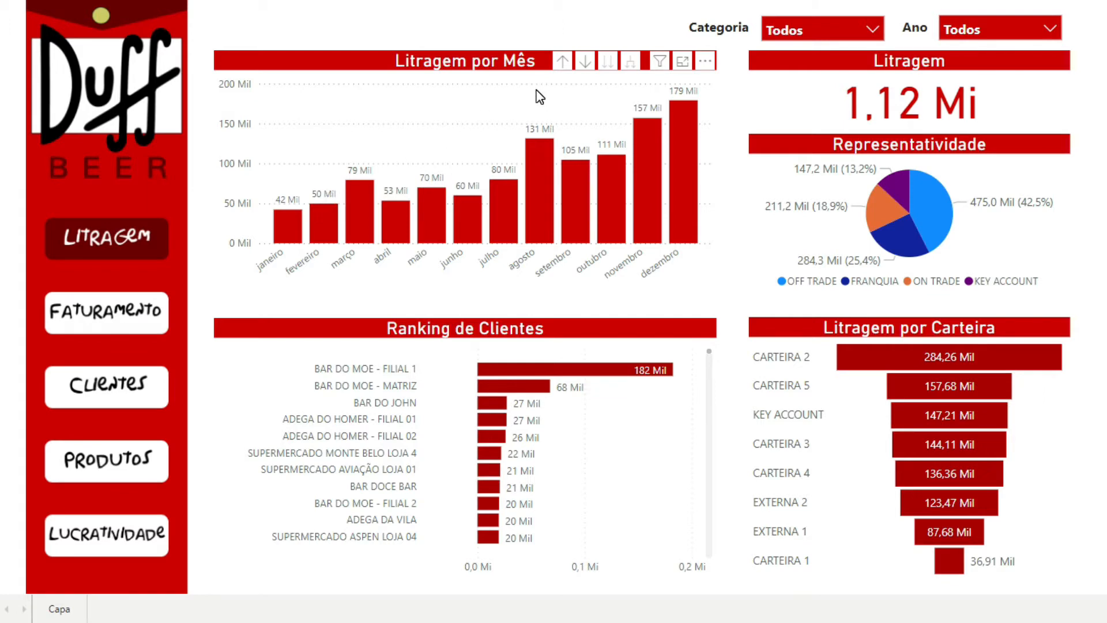
pyautogui.click(563, 57)
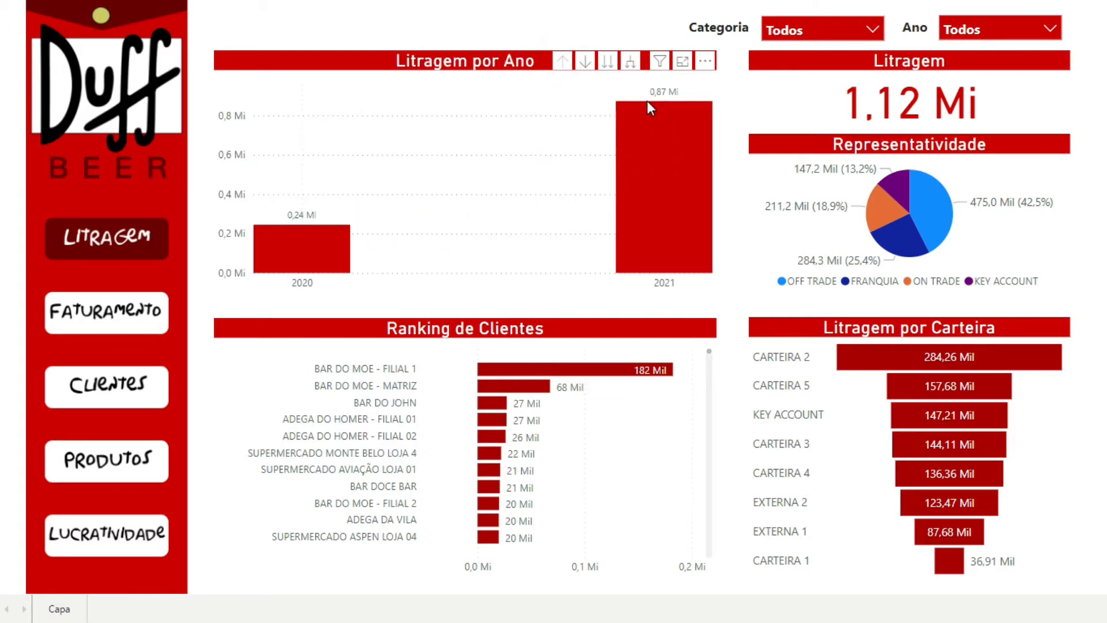
# Expand the chart's hierarchy by one level to show months grouped under each year, collapse it to years, and expand it again.
pyautogui.click(633, 62)
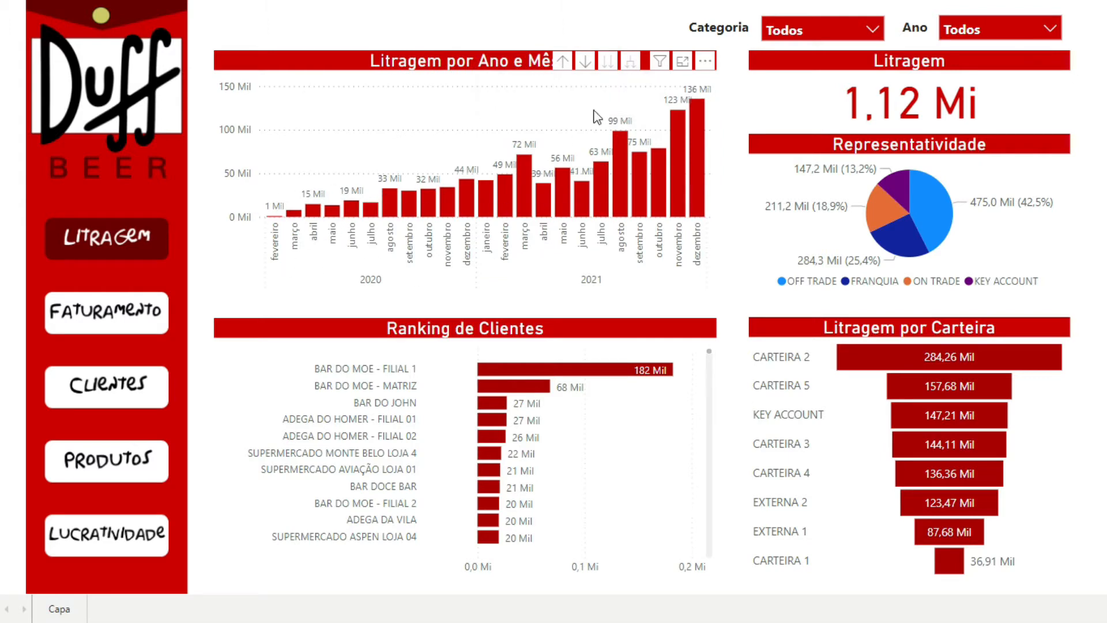
pyautogui.click(567, 61)
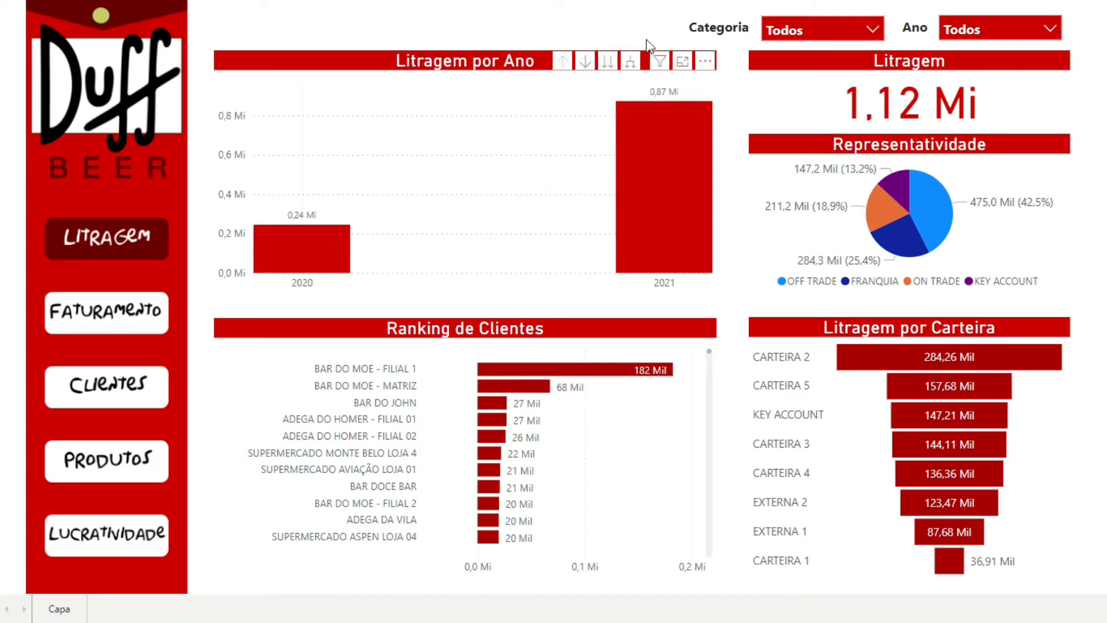
pyautogui.click(631, 62)
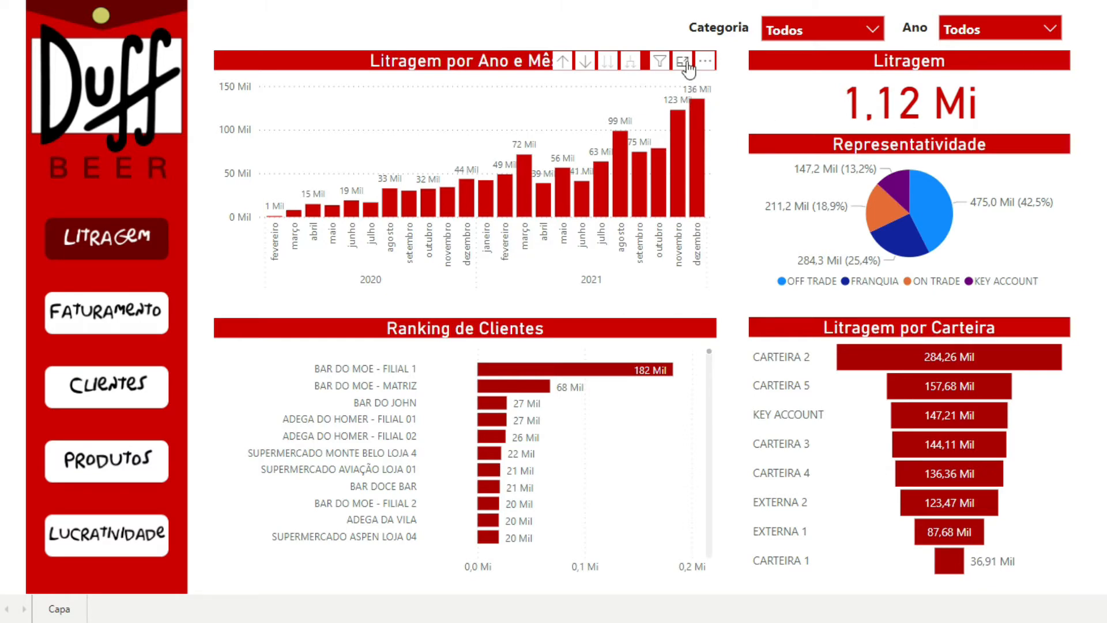
# Check which filters and slicers affect the Litragem por Ano e Mês chart while no filter is set.
pyautogui.click(737, 120)
pyautogui.click(662, 63)
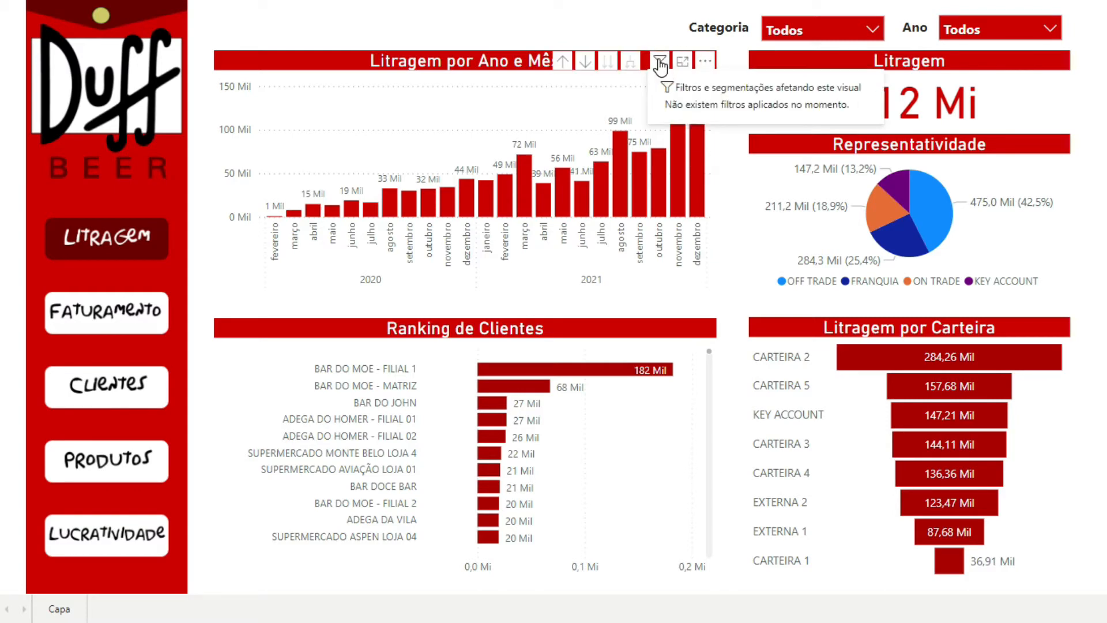
pyautogui.click(661, 66)
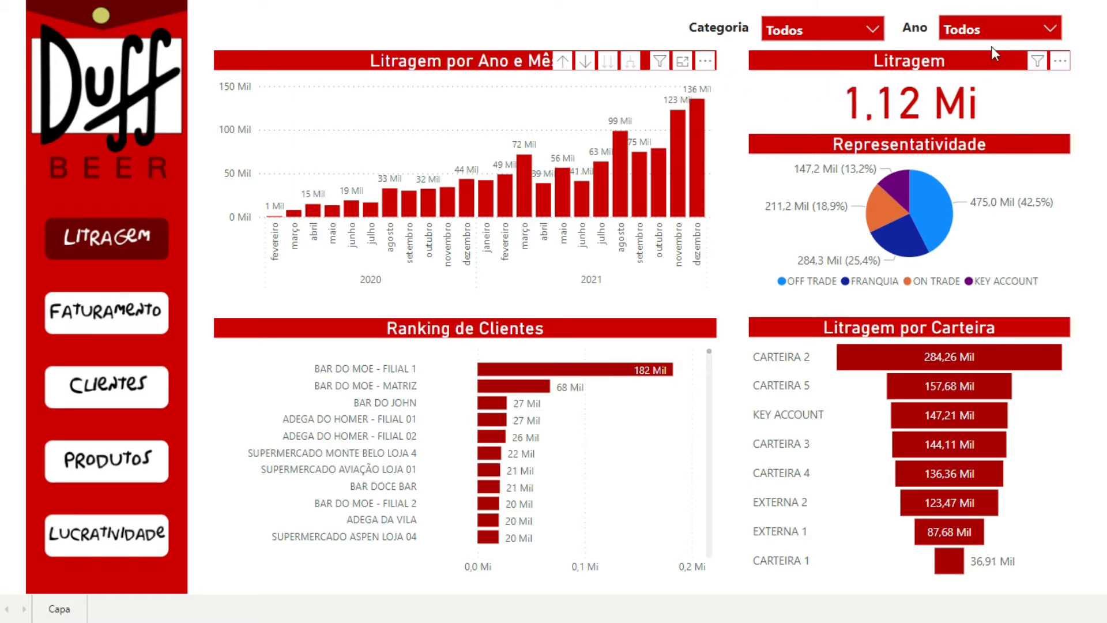
# Filter the page by year 2021, check the filters affecting the Litragem por Ano e Mês chart, and clear the year filter.
pyautogui.click(999, 30)
pyautogui.click(980, 91)
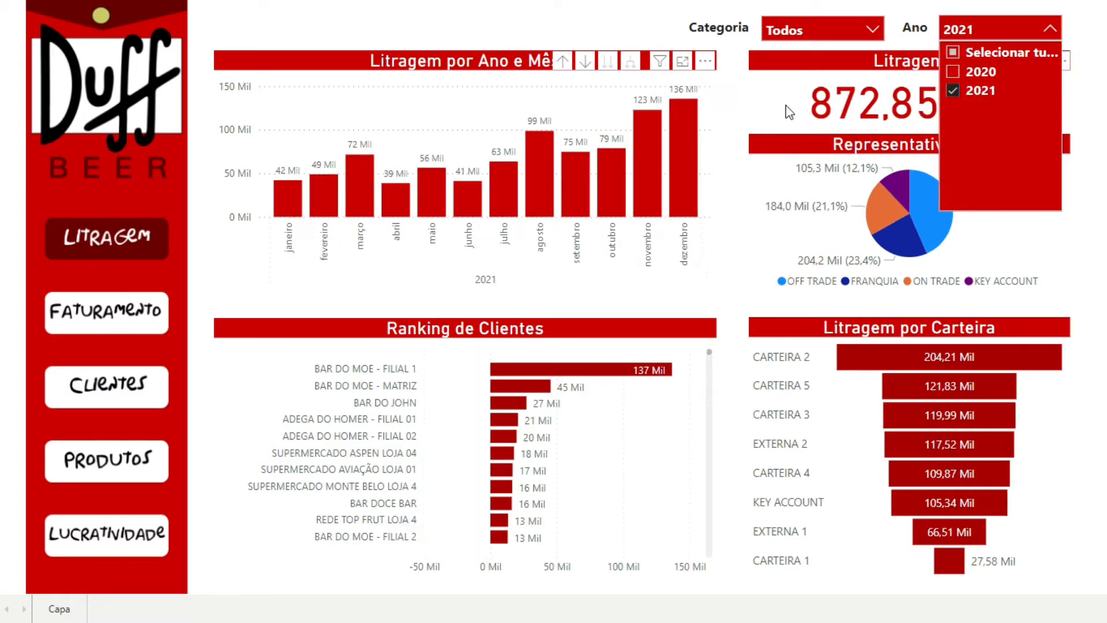
pyautogui.click(658, 65)
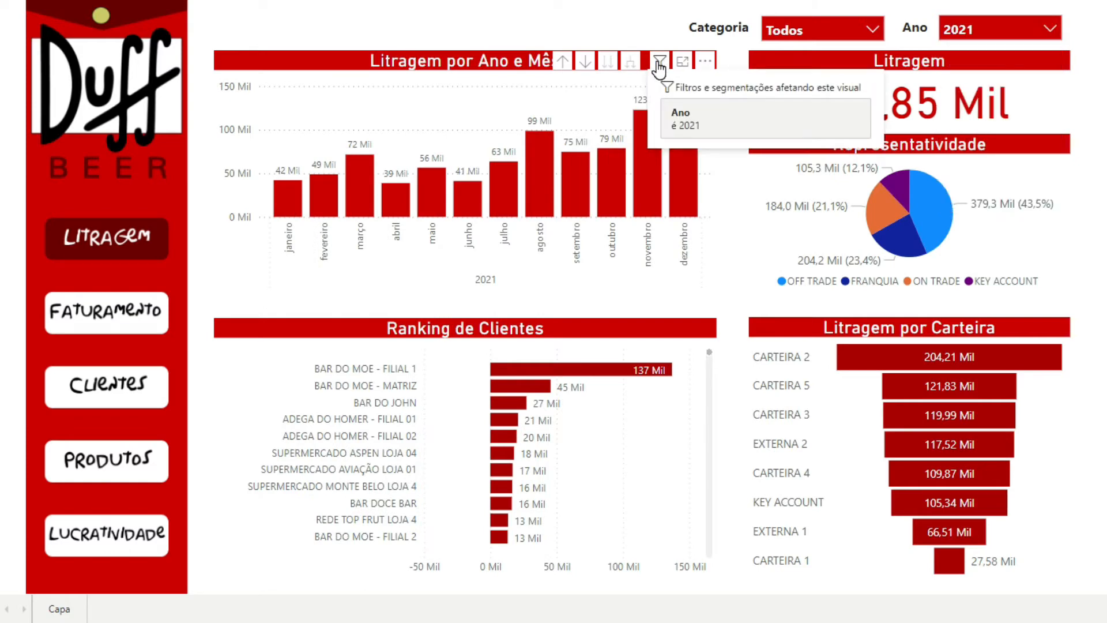
pyautogui.click(999, 30)
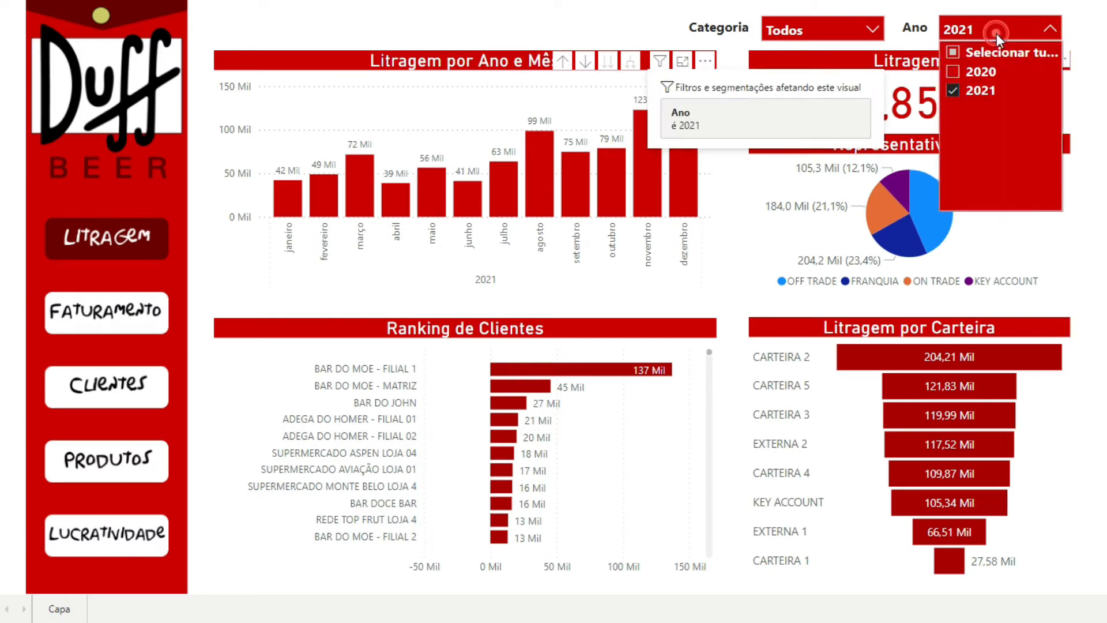
pyautogui.click(981, 92)
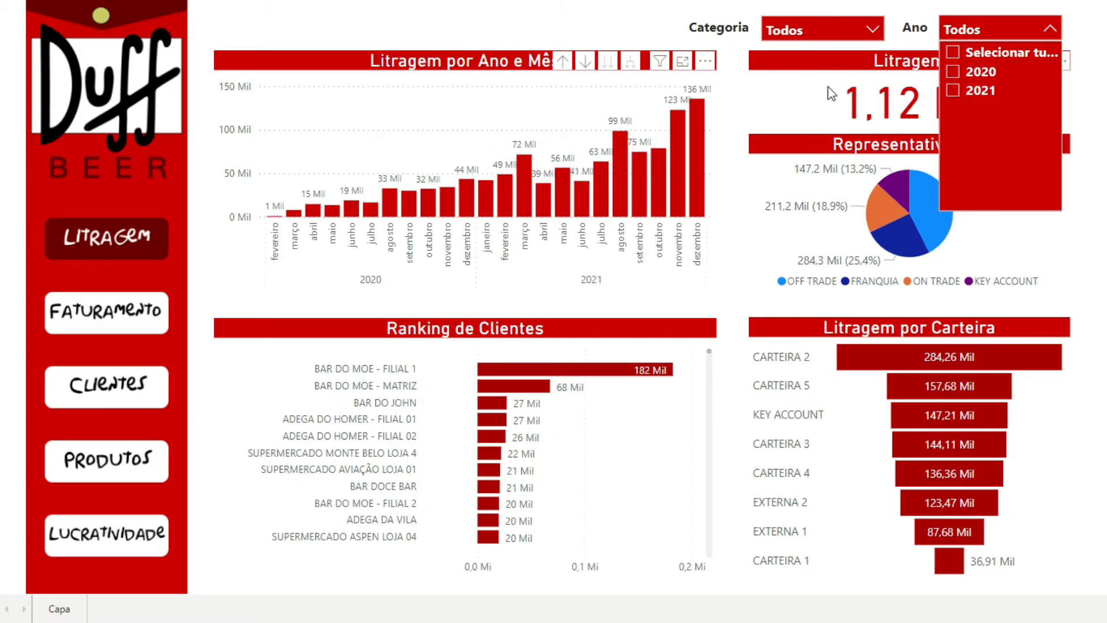
pyautogui.click(744, 99)
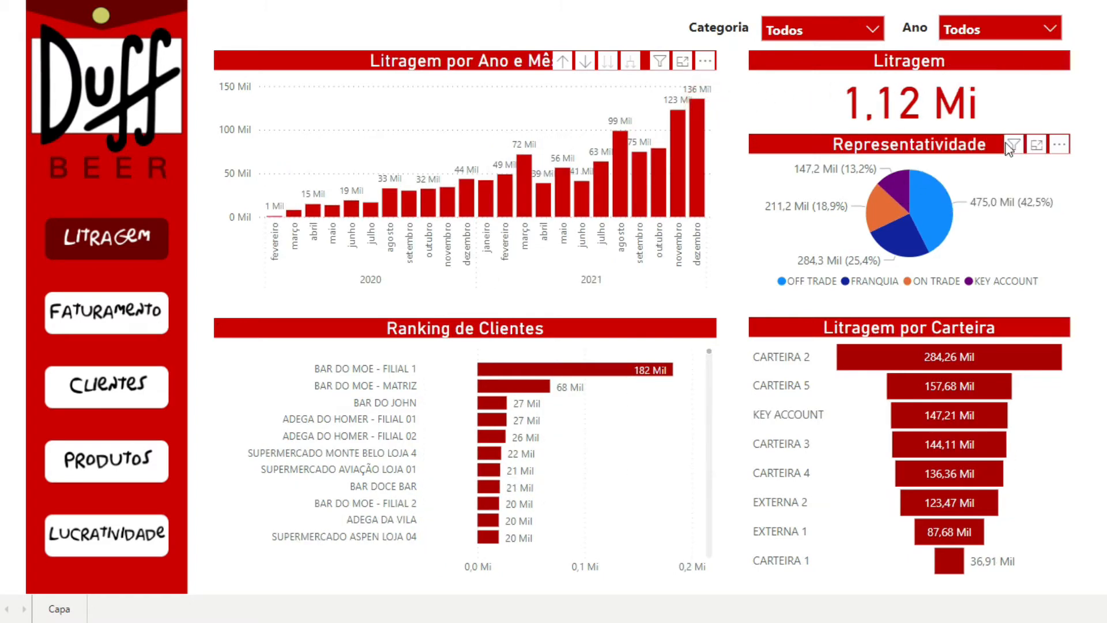
# Check the Representatividade chart's filters, cross-filter by BAR DO MOE - FILIAL 1 to check the monthly chart's filters, and clear the selection.
pyautogui.moveTo(1010, 148)
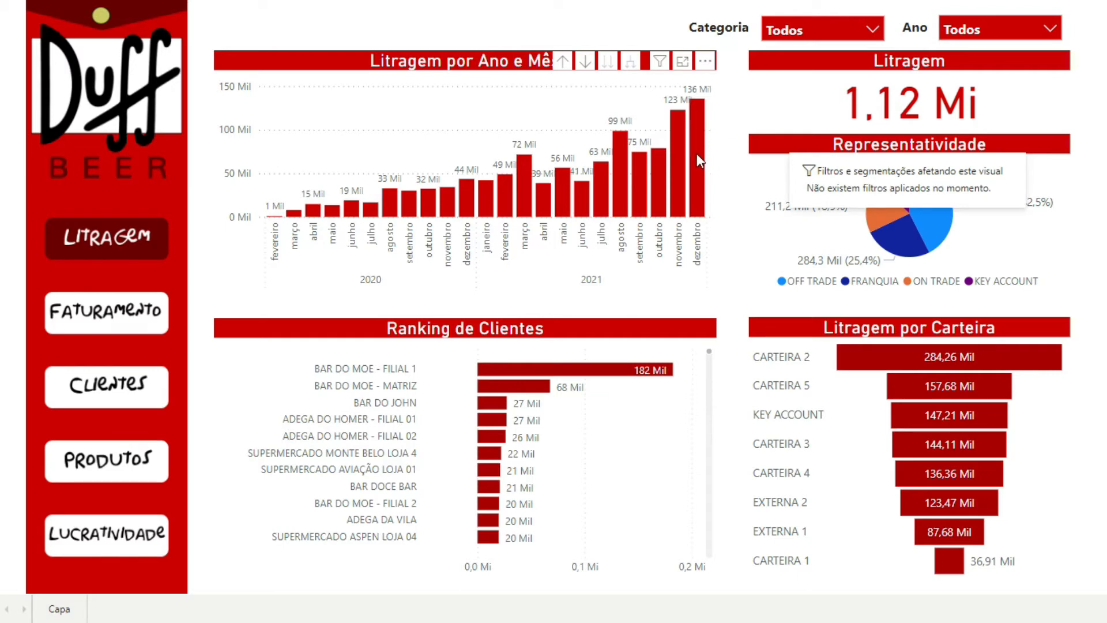
pyautogui.click(480, 363)
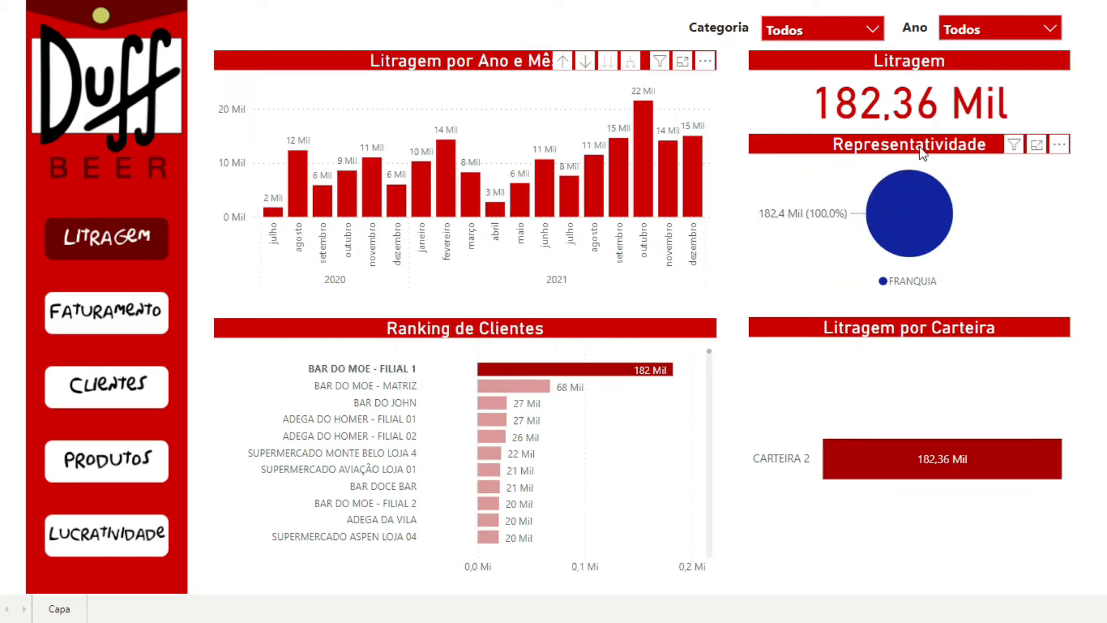
pyautogui.moveTo(660, 69)
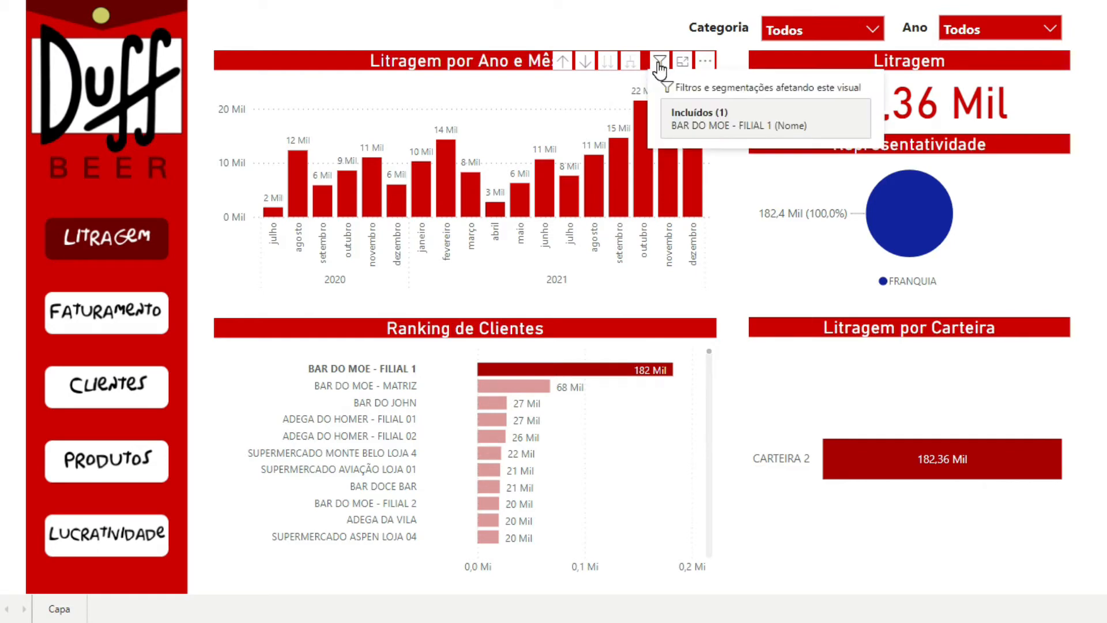
pyautogui.click(595, 369)
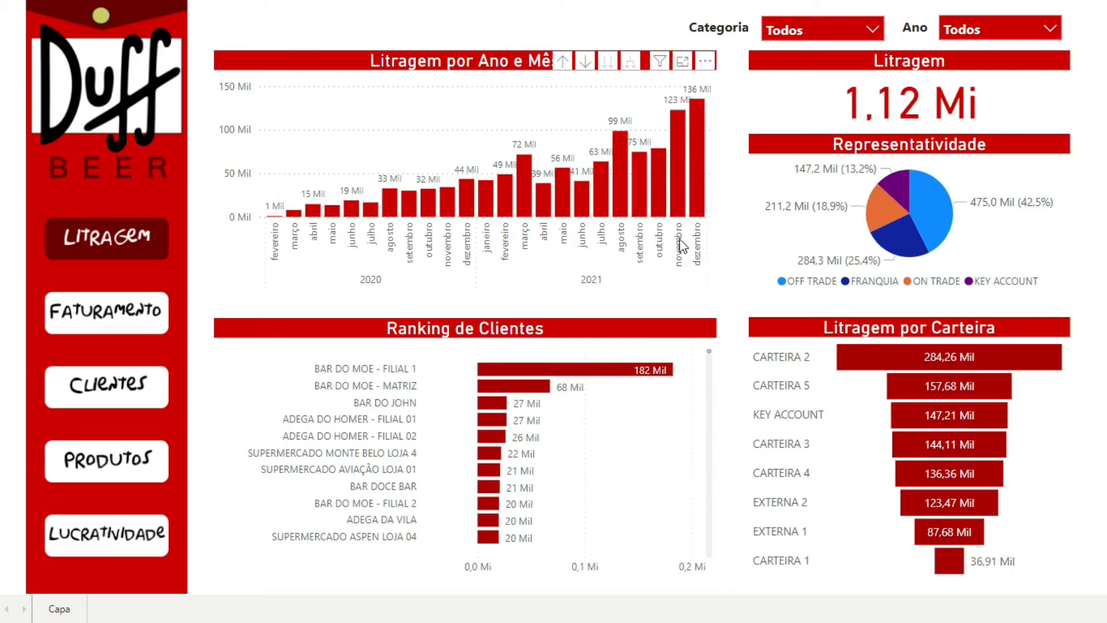
# View the monthly chart in focus mode unfiltered and filtered by BAR DO MOE - FILIAL 1, check its filters, and clear the selection.
pyautogui.click(684, 62)
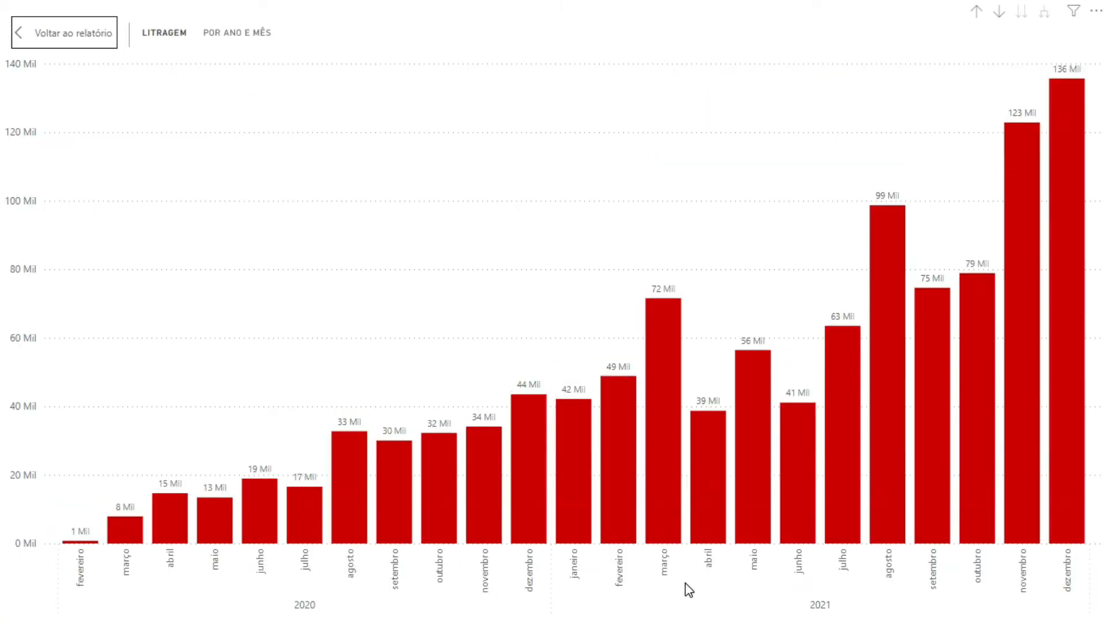
pyautogui.click(94, 41)
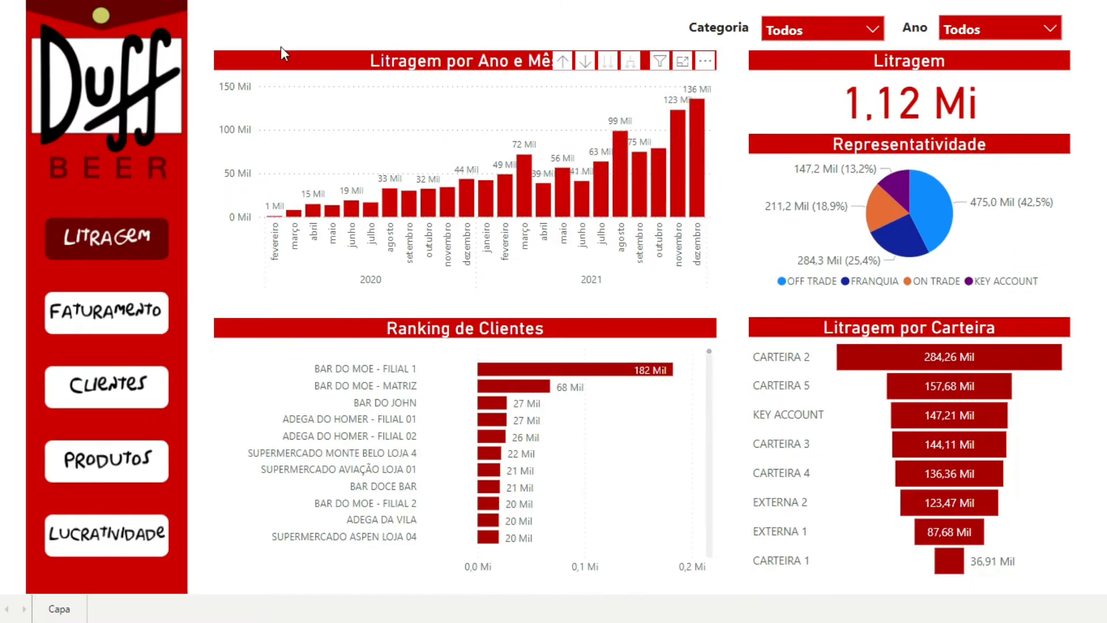
pyautogui.click(569, 373)
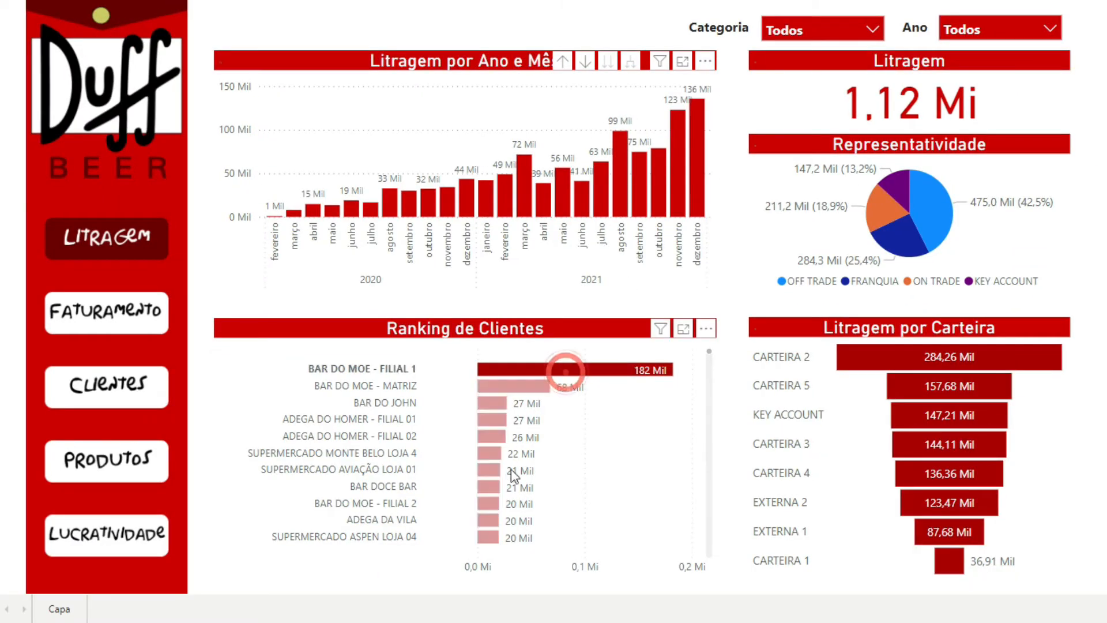
pyautogui.click(684, 60)
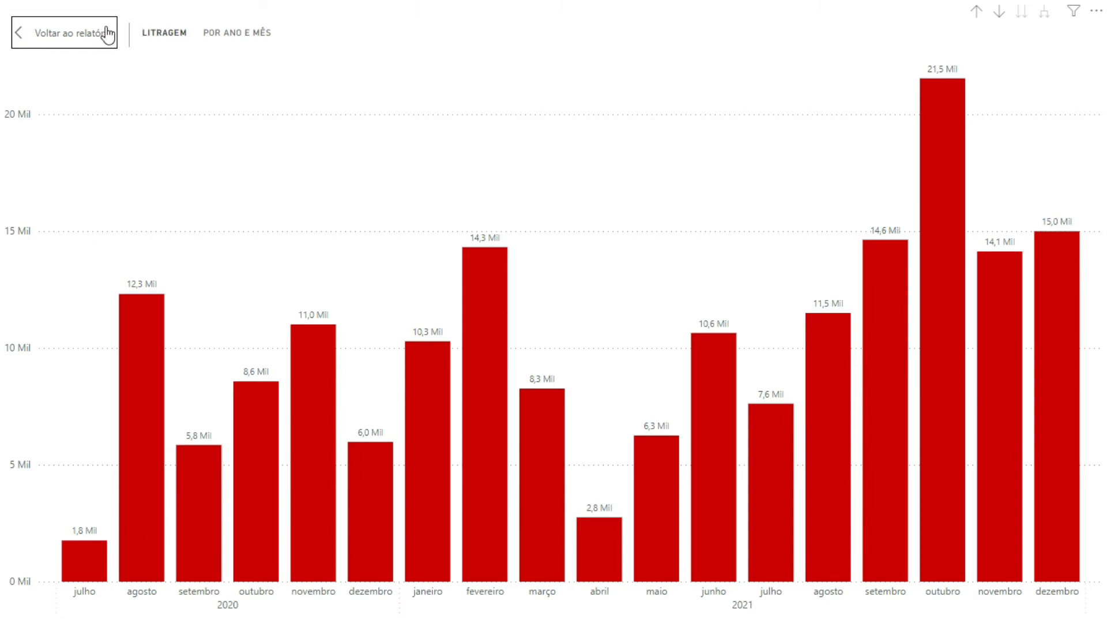
pyautogui.moveTo(1072, 20)
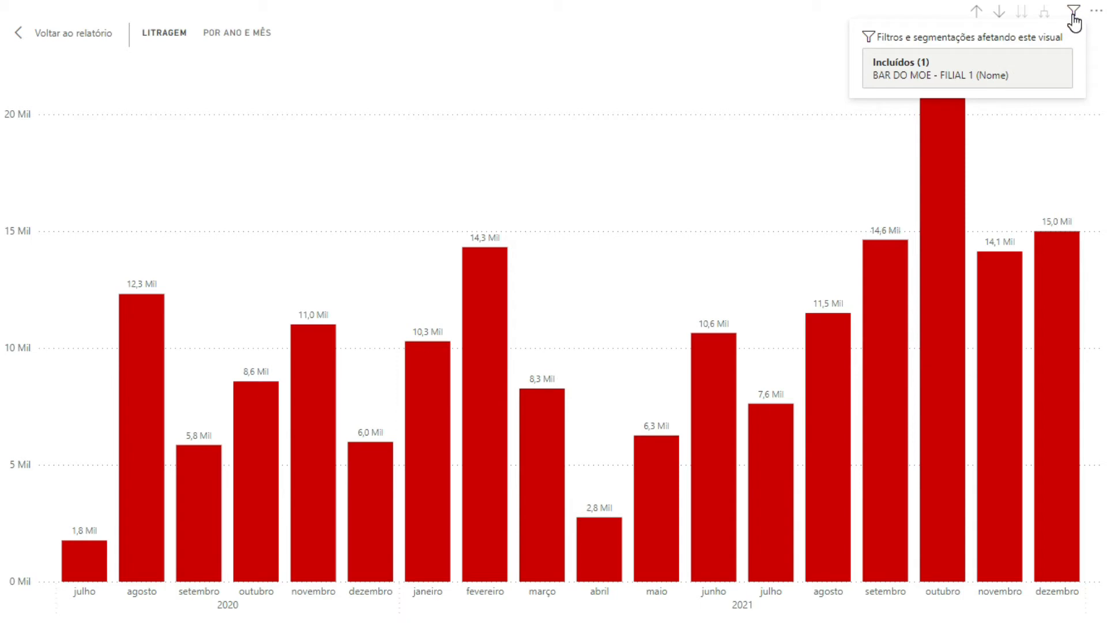
pyautogui.click(42, 33)
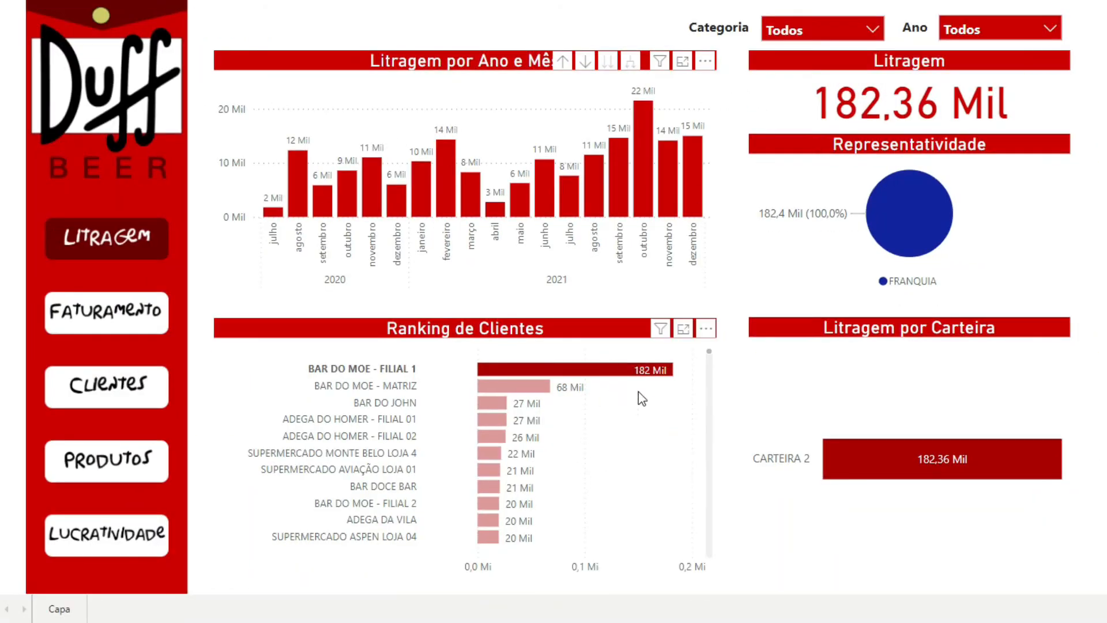
pyautogui.click(671, 406)
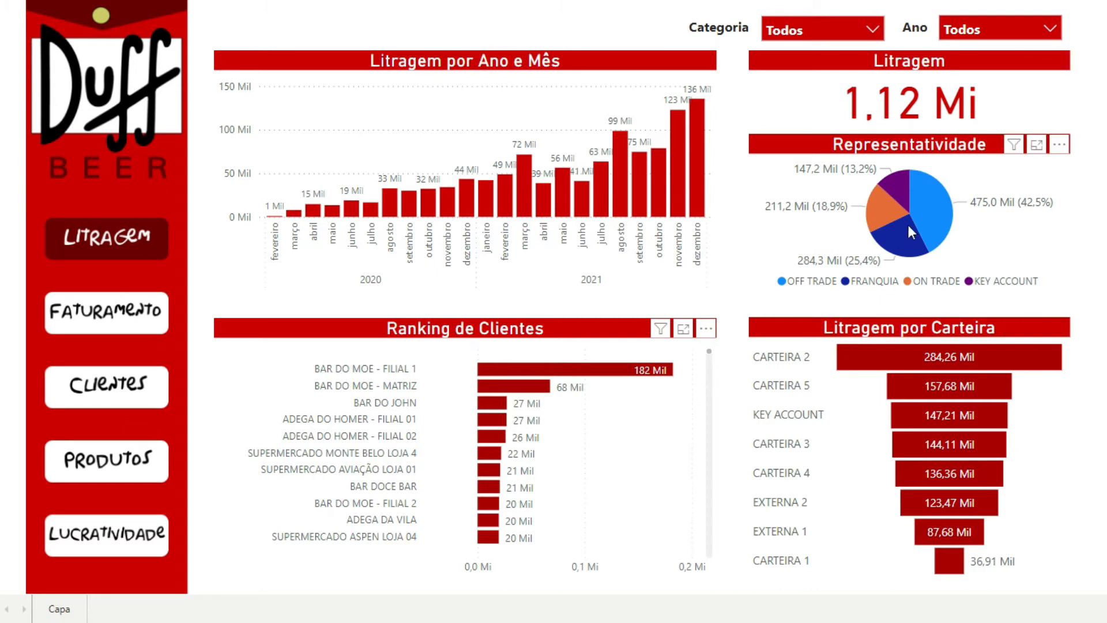
# Multi-select the five top-ranked clients, from BAR DO MOE - FILIAL 1 to ADEGA DO HOMER - FILIAL 02, to cross-filter the page, and clear the selection.
pyautogui.moveTo(529, 372)
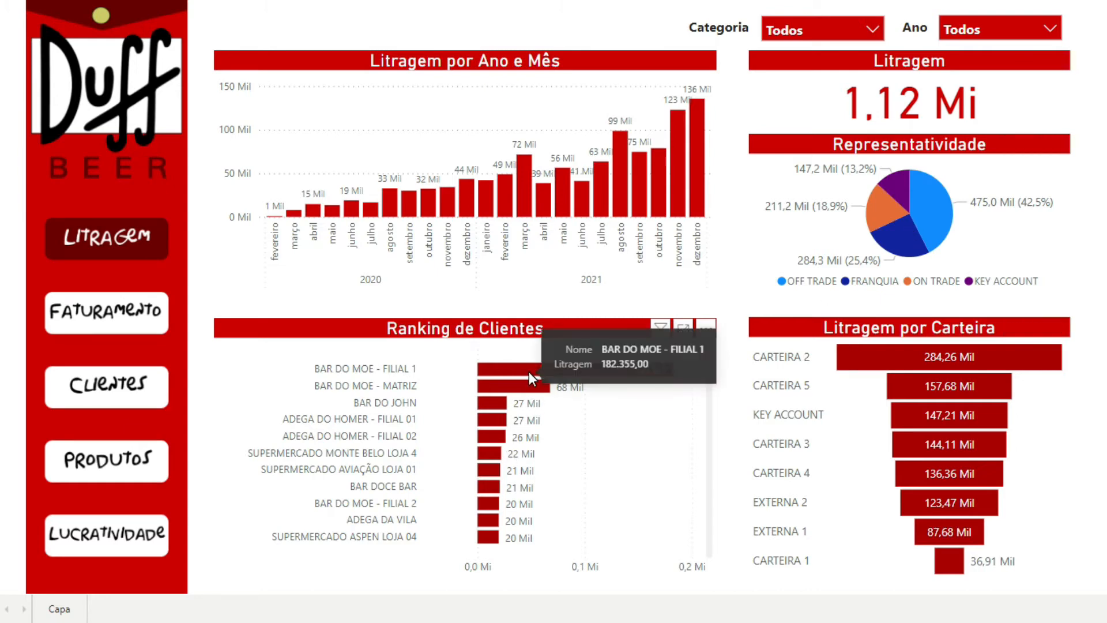
pyautogui.click(524, 369)
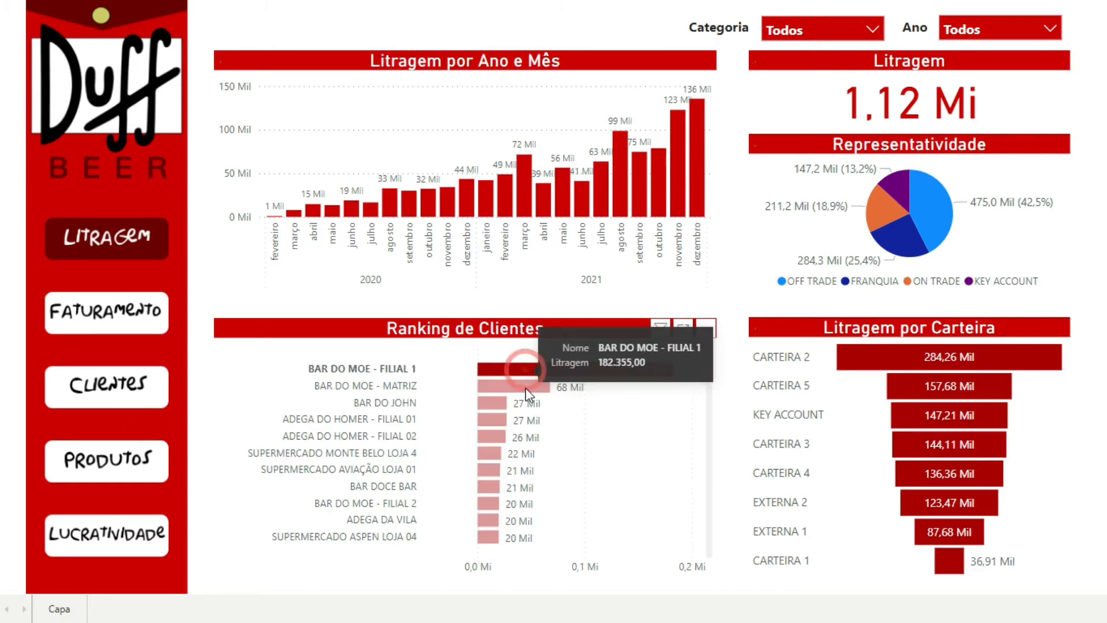
pyautogui.keyDown('ctrl'); pyautogui.click(522, 385); pyautogui.keyUp('ctrl')
pyautogui.keyDown('ctrl'); pyautogui.click(496, 403); pyautogui.keyUp('ctrl')
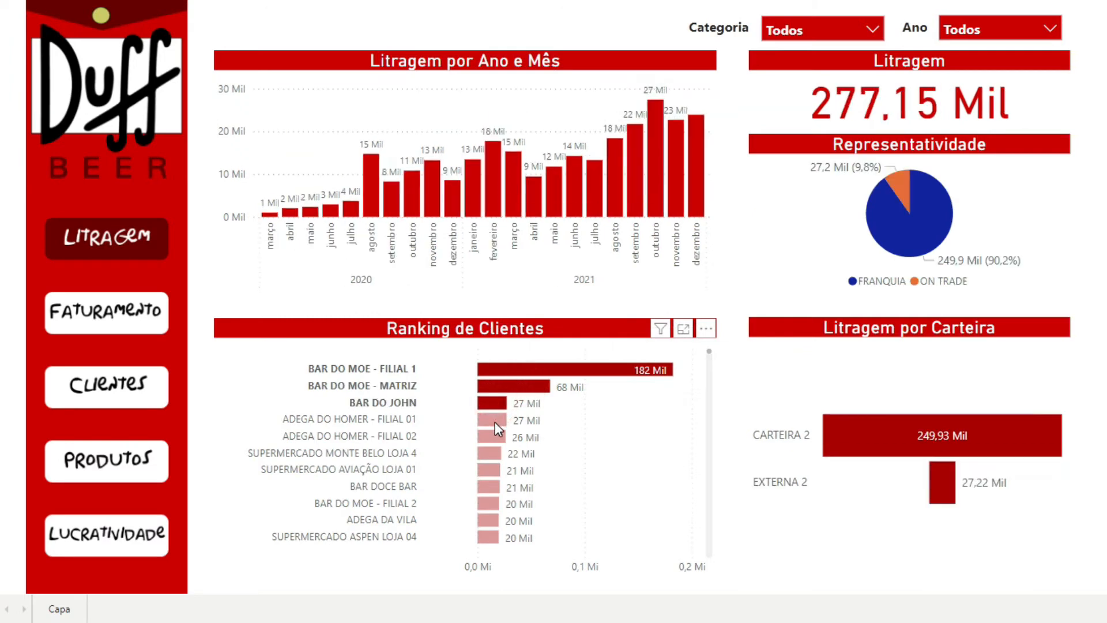
pyautogui.keyDown('ctrl'); pyautogui.click(495, 421); pyautogui.keyUp('ctrl')
pyautogui.keyDown('ctrl'); pyautogui.click(497, 437); pyautogui.keyUp('ctrl')
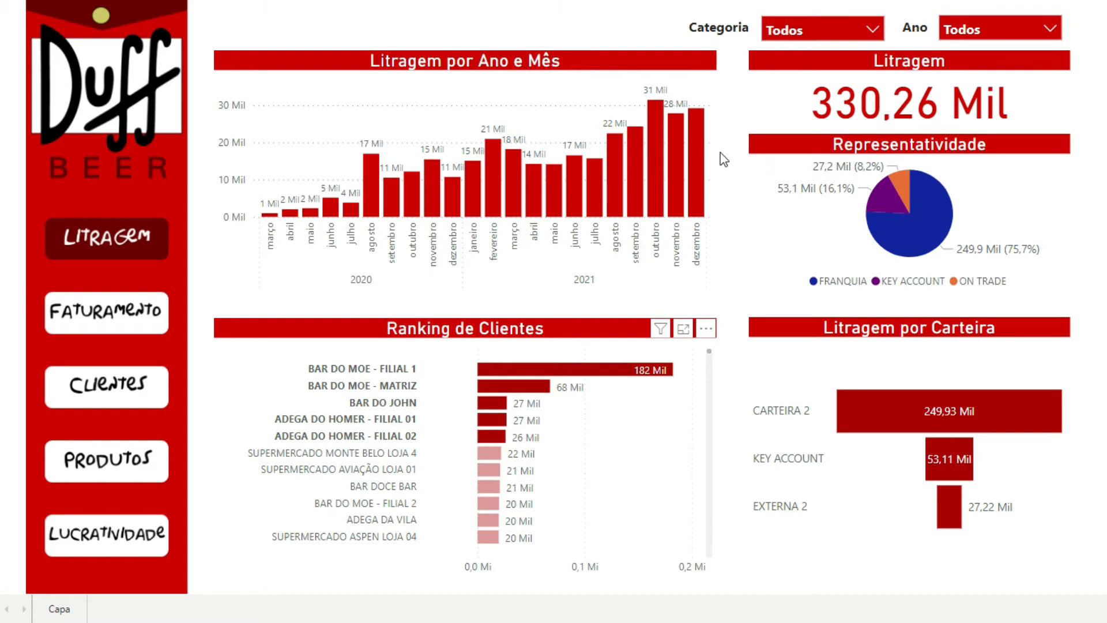
pyautogui.click(685, 400)
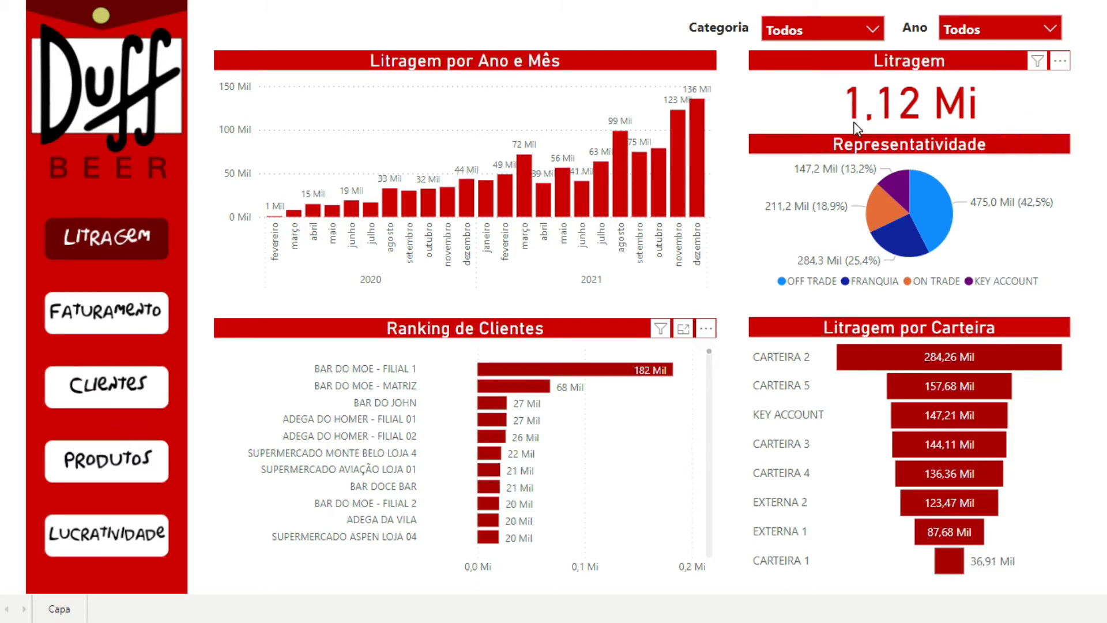
# Repeat the combined selection of the first five clients in the Ranking de Clientes chart, and clear it again.
pyautogui.click(571, 369)
pyautogui.keyDown('ctrl'); pyautogui.click(540, 385); pyautogui.keyUp('ctrl')
pyautogui.keyDown('ctrl'); pyautogui.click(494, 404); pyautogui.keyUp('ctrl')
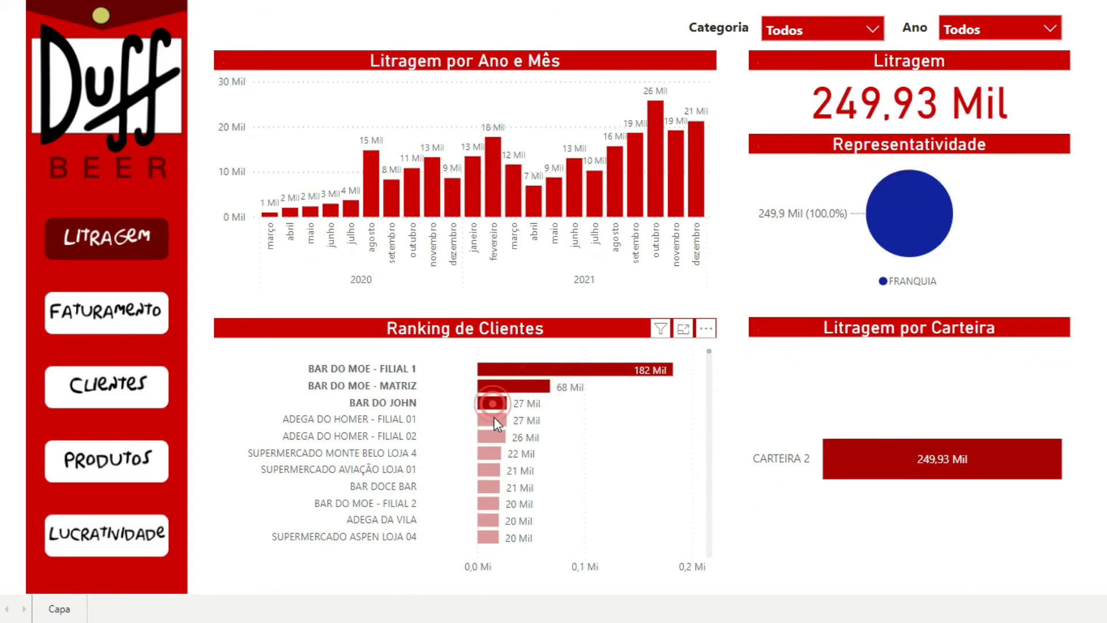
pyautogui.keyDown('ctrl'); pyautogui.click(494, 418); pyautogui.keyUp('ctrl')
pyautogui.keyDown('ctrl'); pyautogui.click(496, 432); pyautogui.keyUp('ctrl')
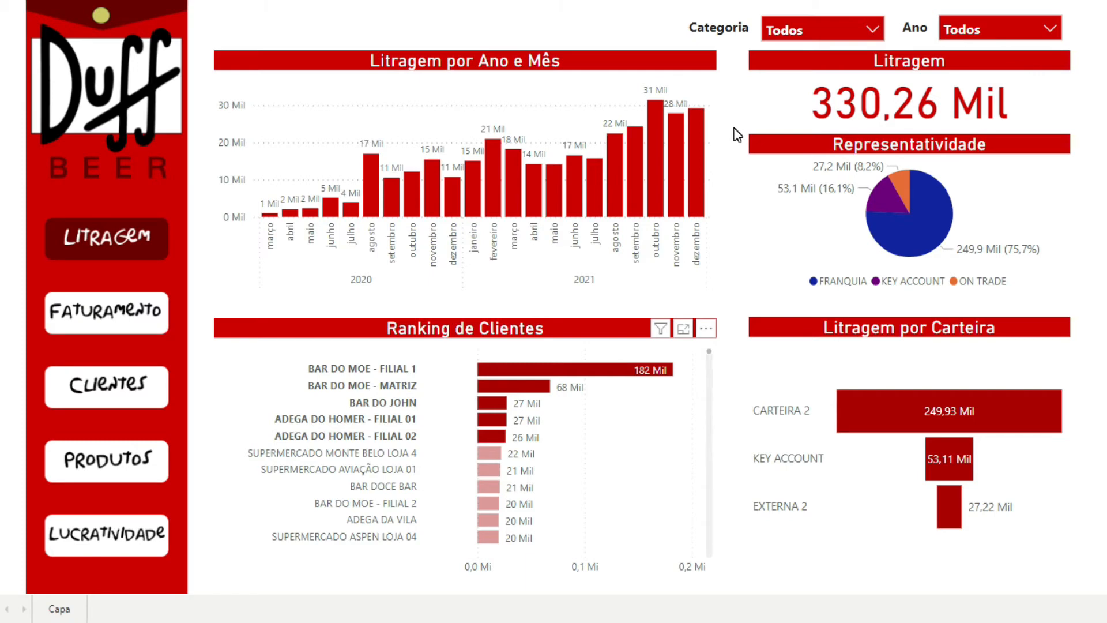
pyautogui.click(687, 371)
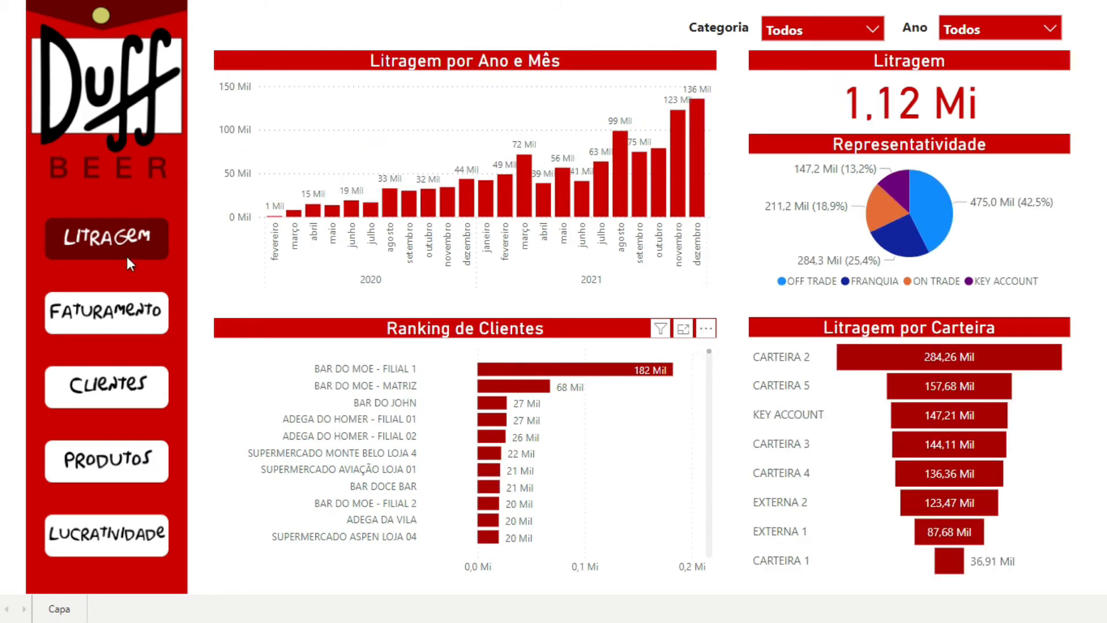
# Open the Faturamento page and examine the Representatividade tooltip and the monthly bars' Ticket Médio and Top 5 Produtos tooltips.
pyautogui.click(123, 315)
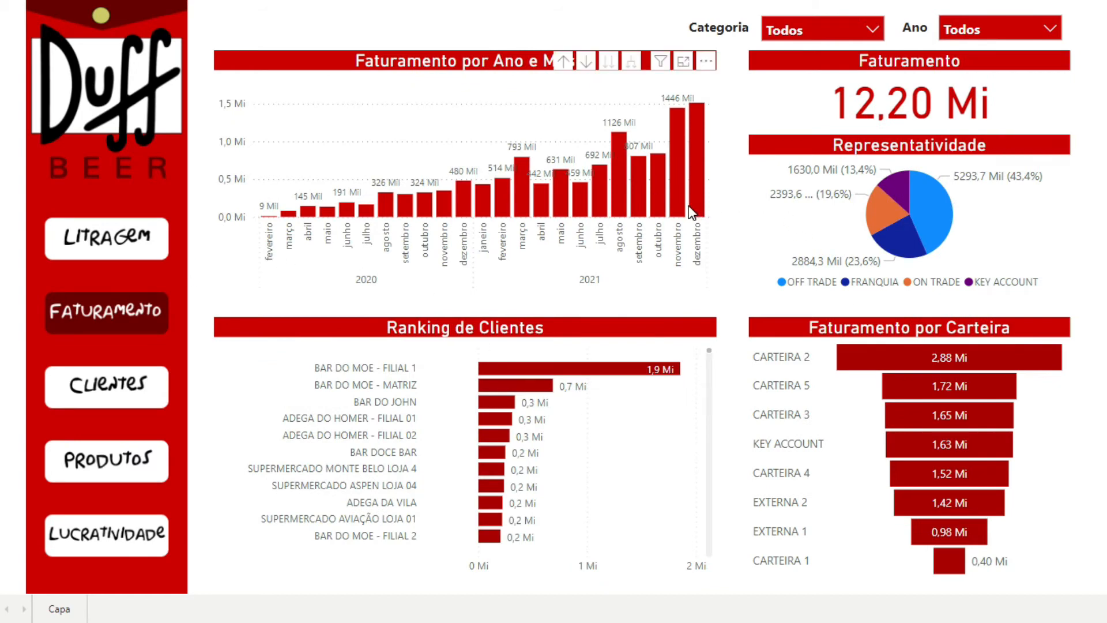
pyautogui.moveTo(676, 208)
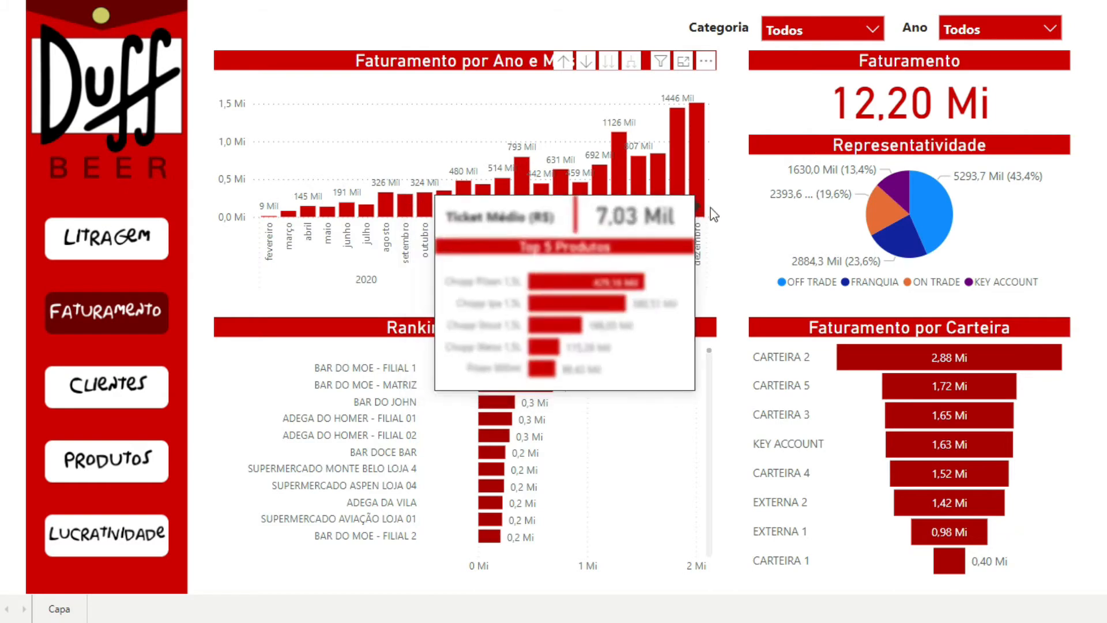
pyautogui.moveTo(882, 222)
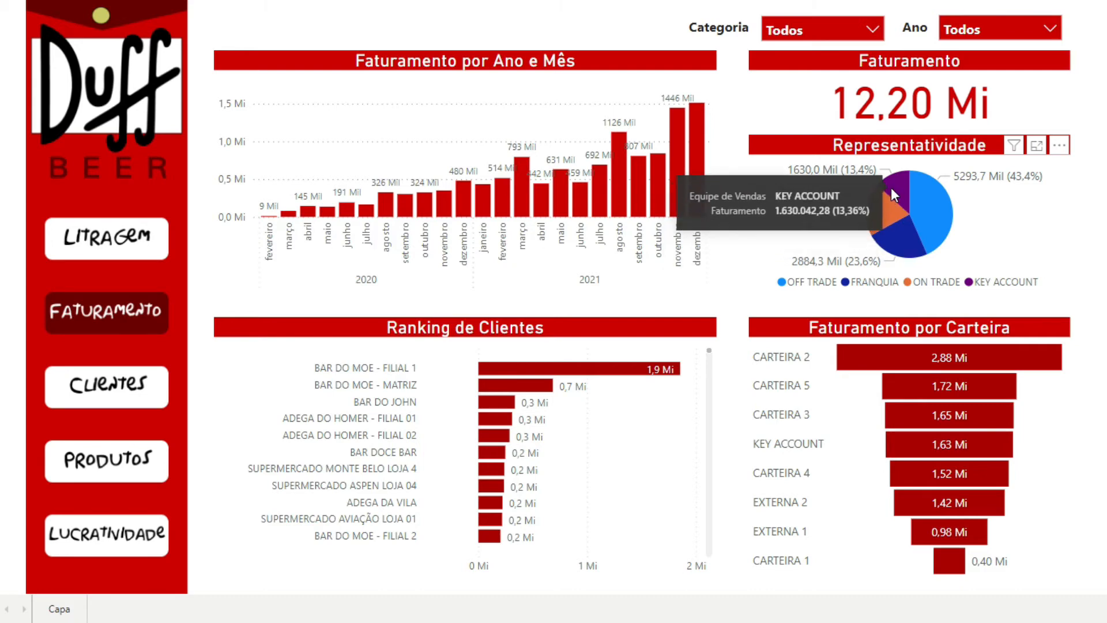
pyautogui.moveTo(669, 181)
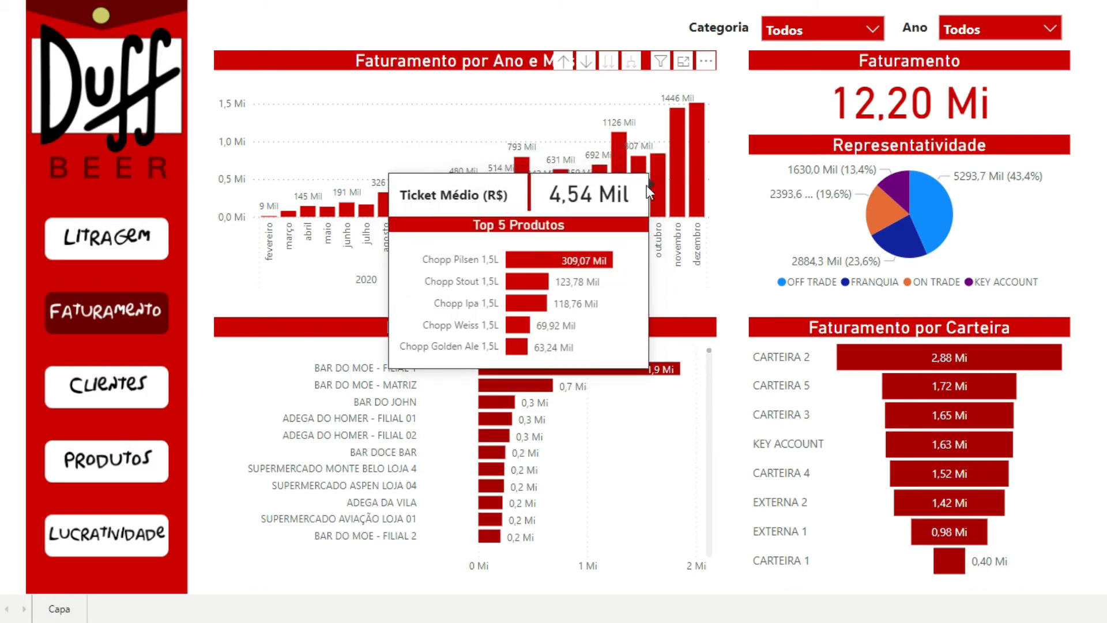
pyautogui.moveTo(636, 186)
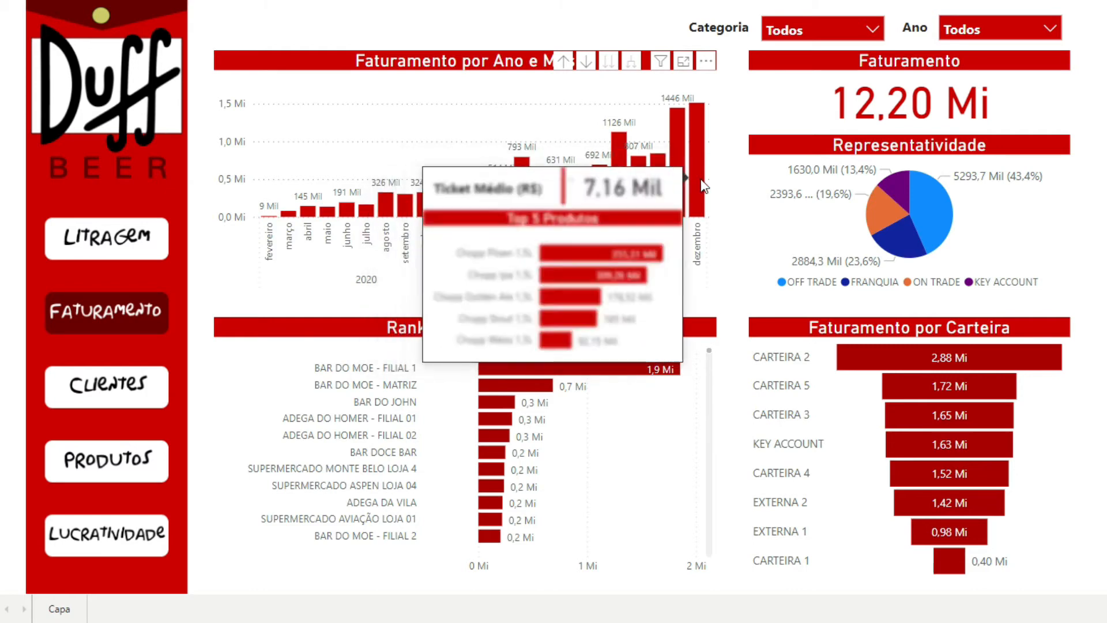
pyautogui.moveTo(704, 186)
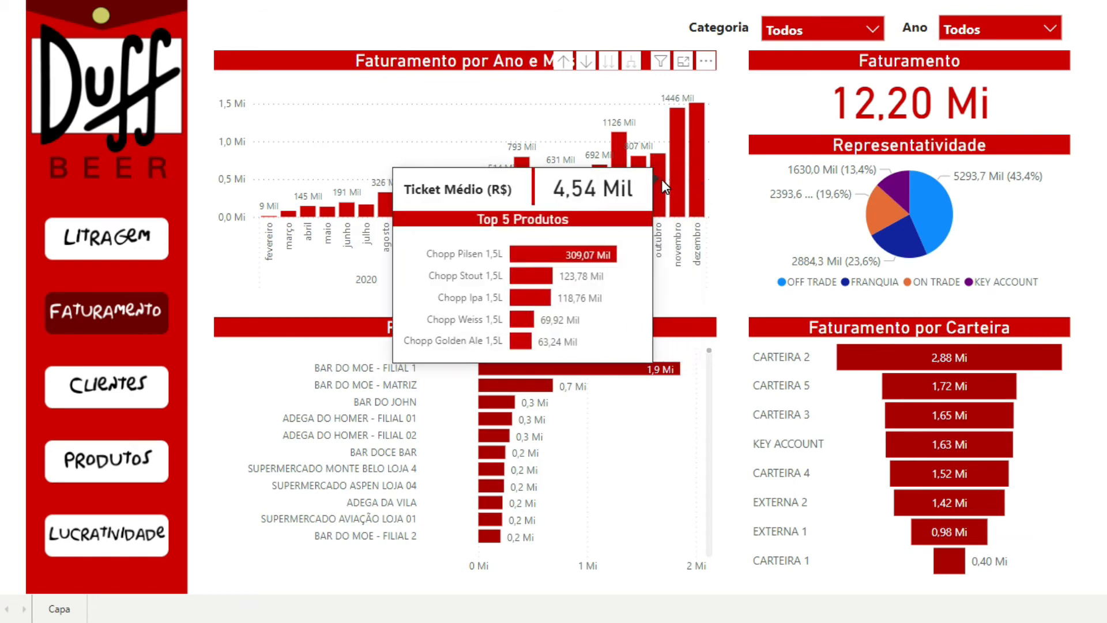
# Cross-filter the Faturamento page by OFF TRADE to view a month's tooltip, clear it, and cross-filter by FRANQUIA.
pyautogui.click(943, 209)
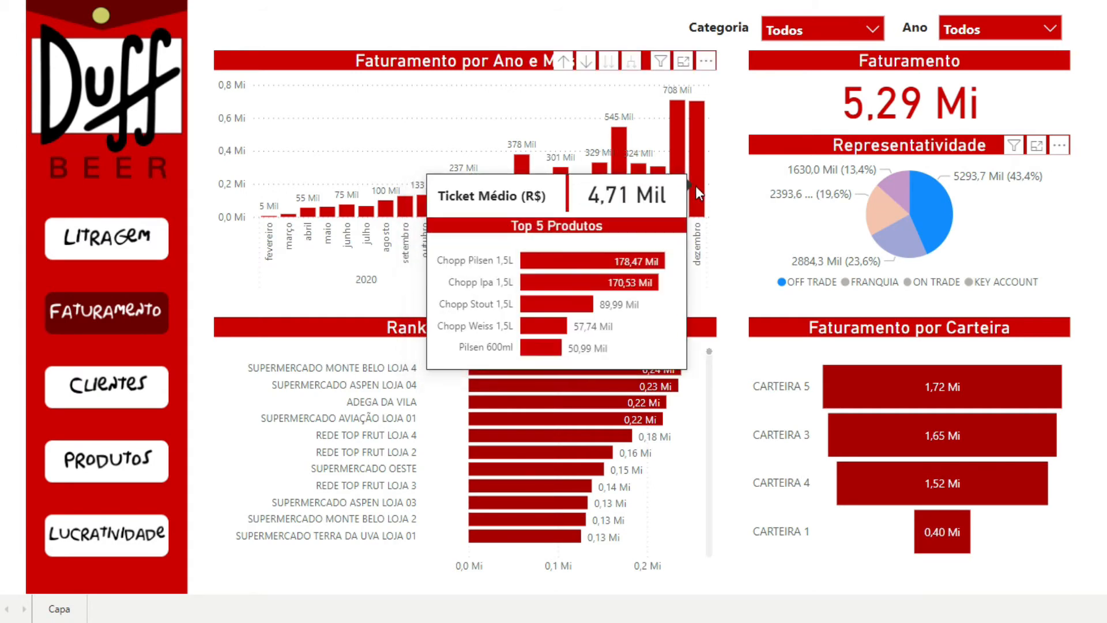
pyautogui.click(940, 206)
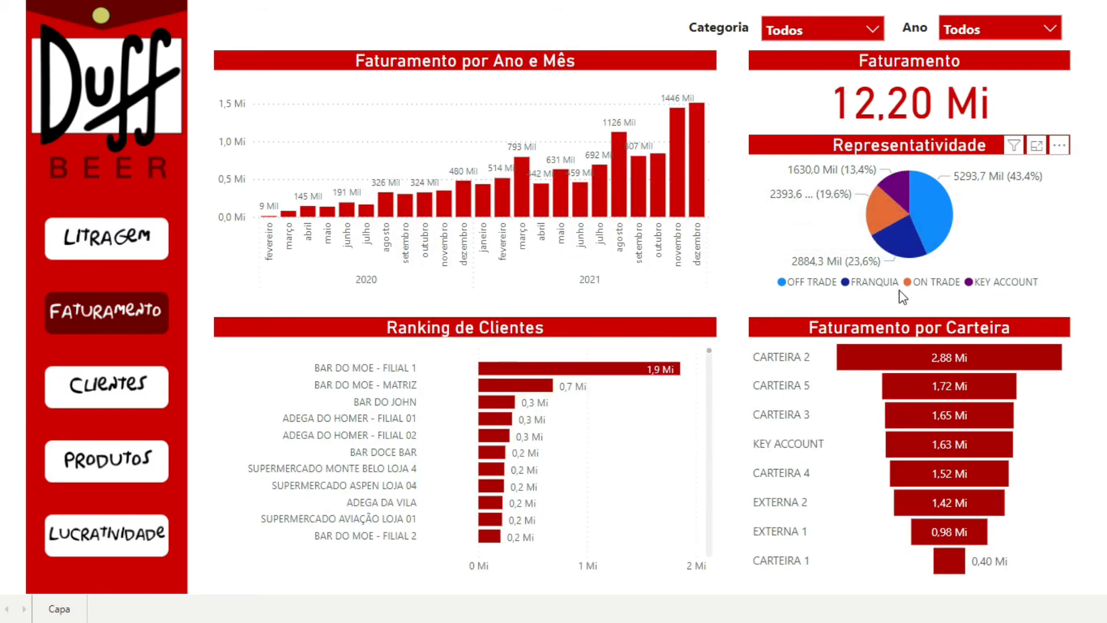
pyautogui.click(903, 227)
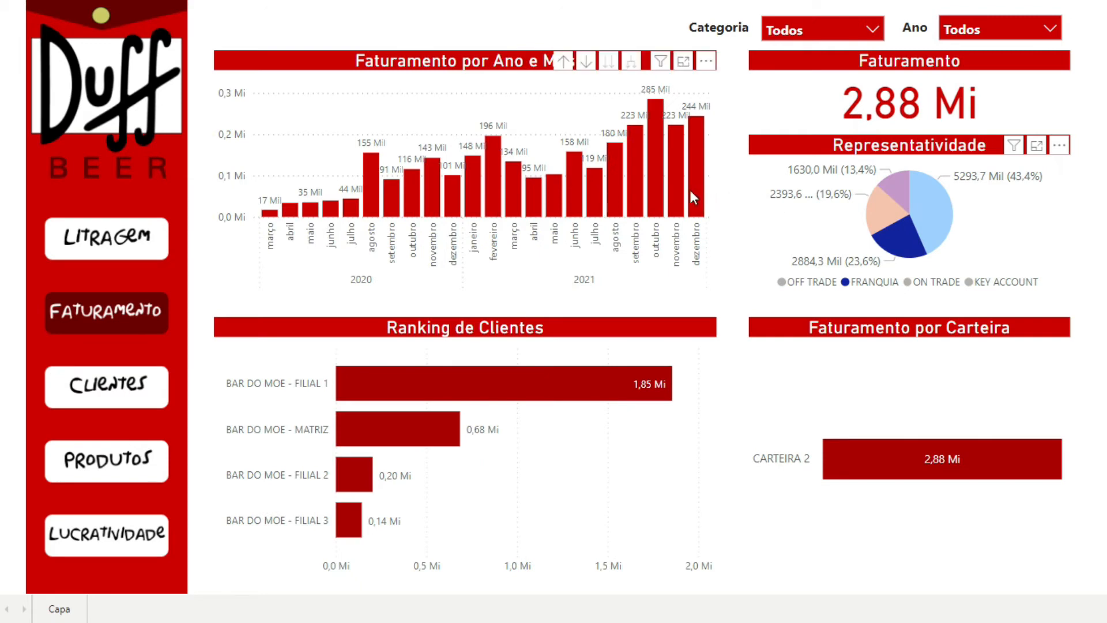
# Examine the filters affecting the Faturamento por Ano e Mês chart, and clear the FRANQUIA cross-filter.
pyautogui.moveTo(694, 192)
pyautogui.moveTo(660, 64)
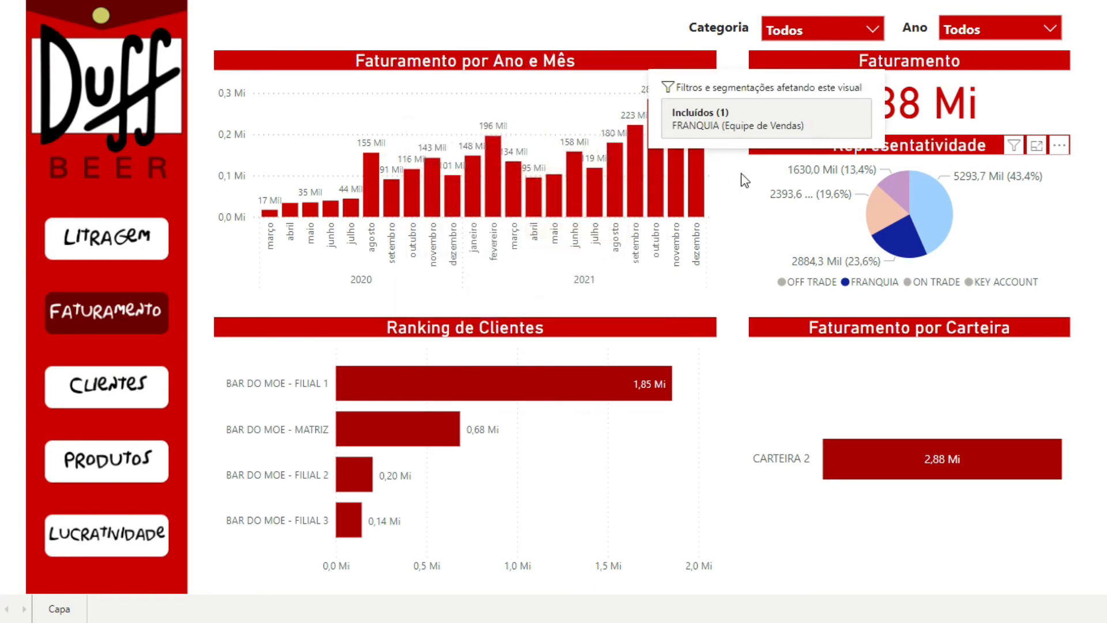
pyautogui.click(843, 232)
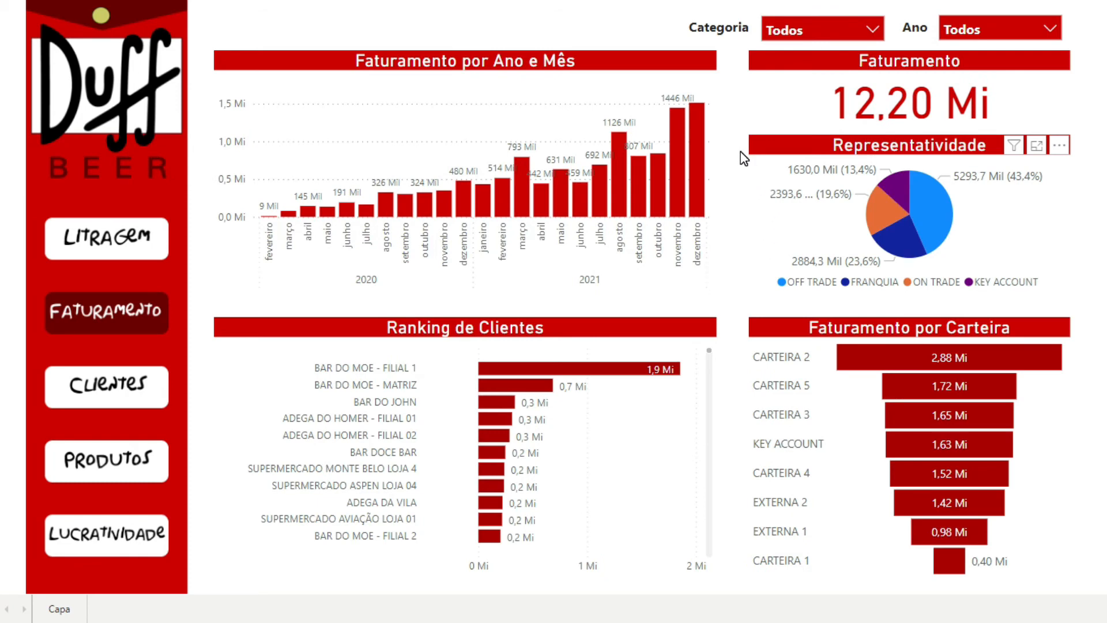
# Open the Clientes page, drill the Nº de PdVs Positivados chart up to years, and expand it back to months.
pyautogui.click(139, 390)
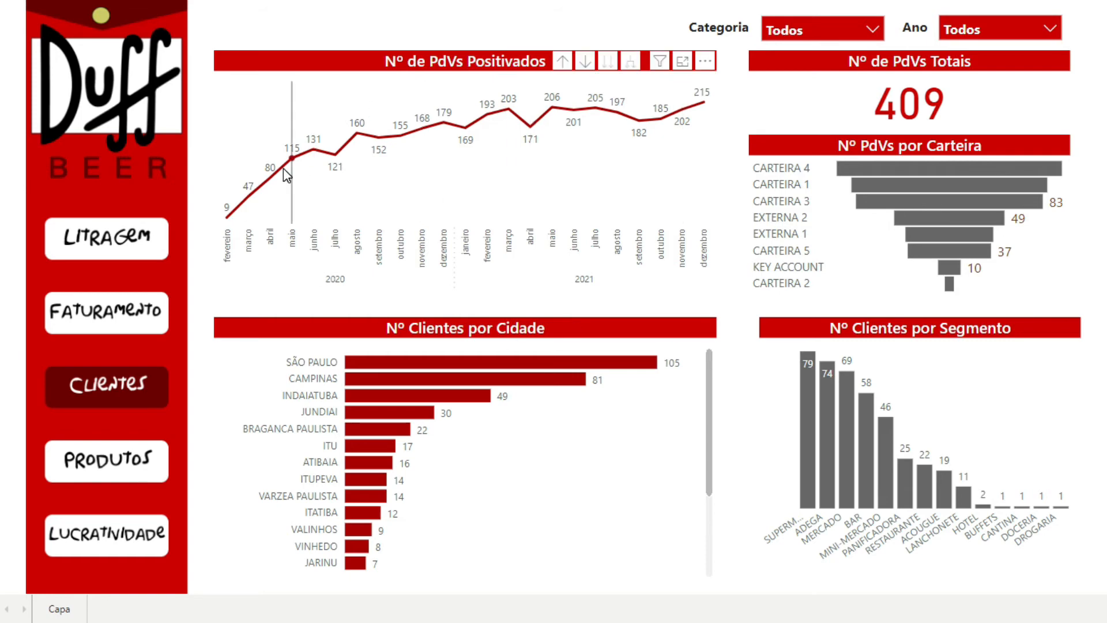
pyautogui.click(562, 61)
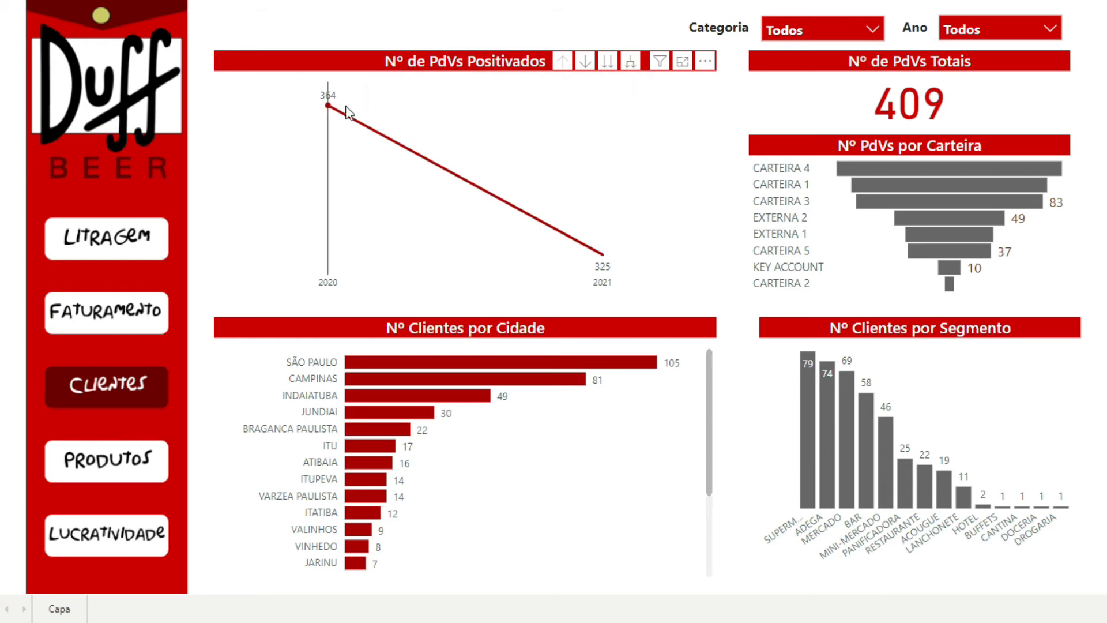
pyautogui.click(633, 63)
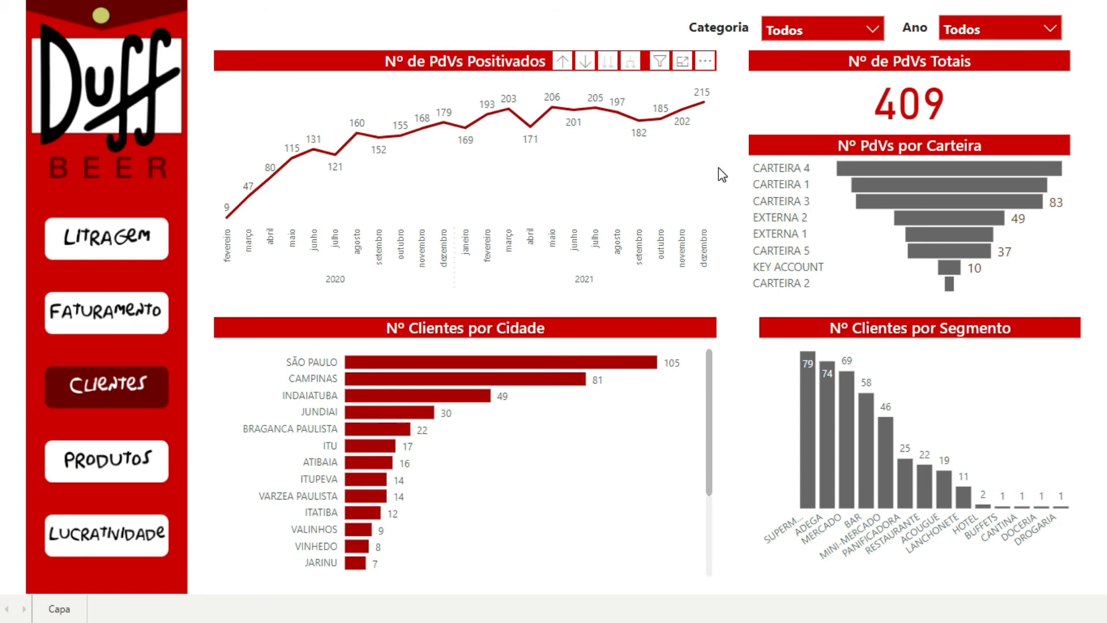
# Cross-filter the Clientes page by dezembro 2021 and examine the Nº PdVs por Carteira tooltips.
pyautogui.click(705, 103)
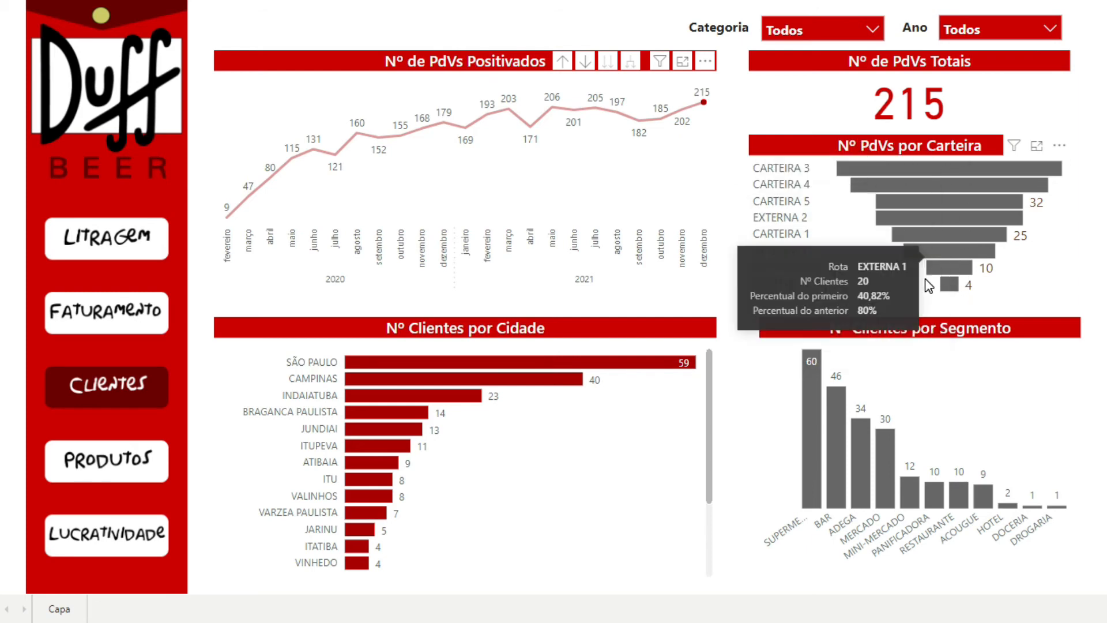
pyautogui.moveTo(948, 165)
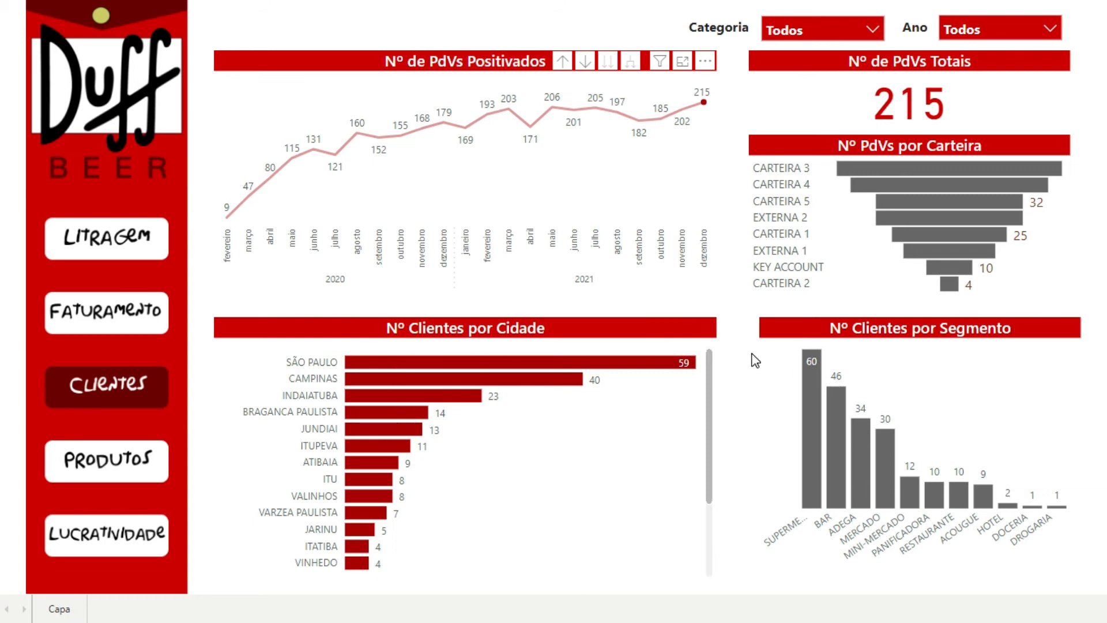
# Cross-filter the Clientes page by SÃO PAULO in the city chart twice, clearing the selection each time.
pyautogui.click(656, 362)
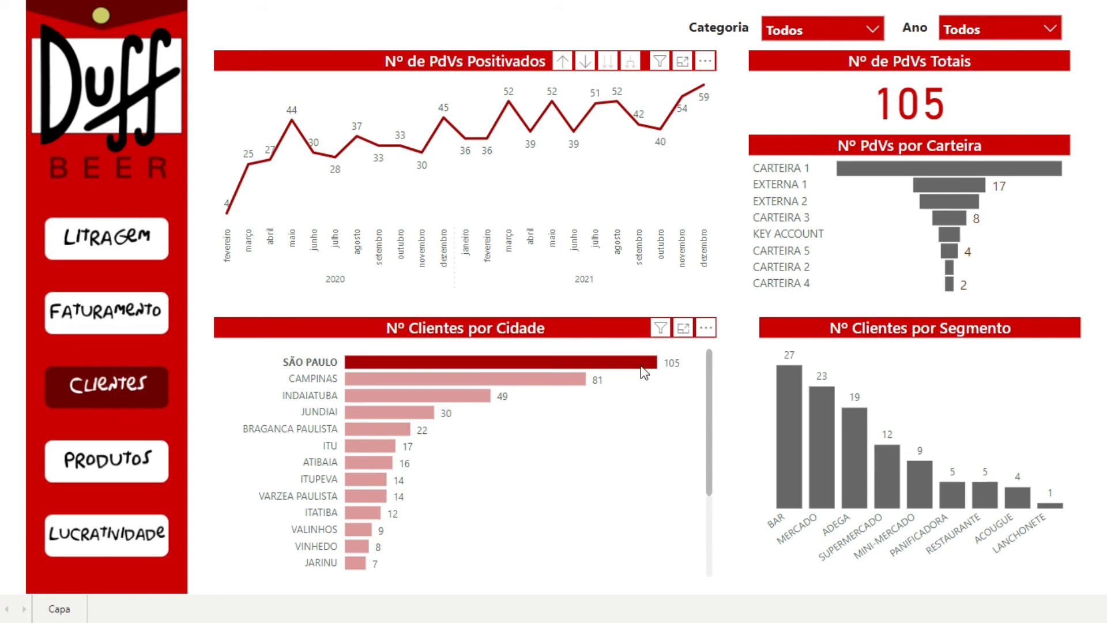
pyautogui.moveTo(642, 369)
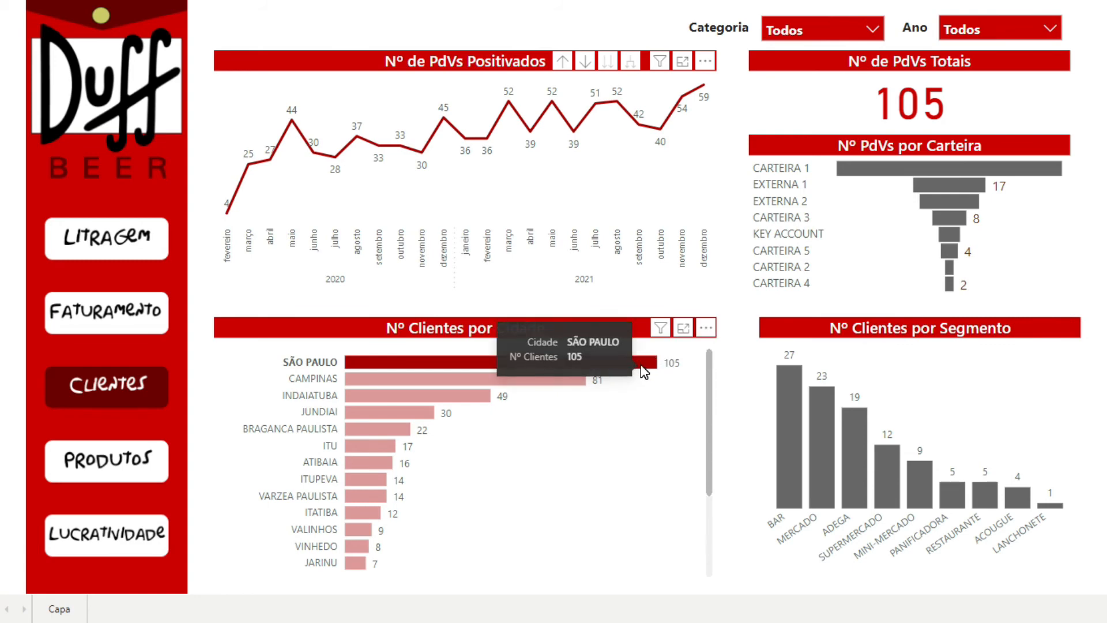
pyautogui.click(642, 366)
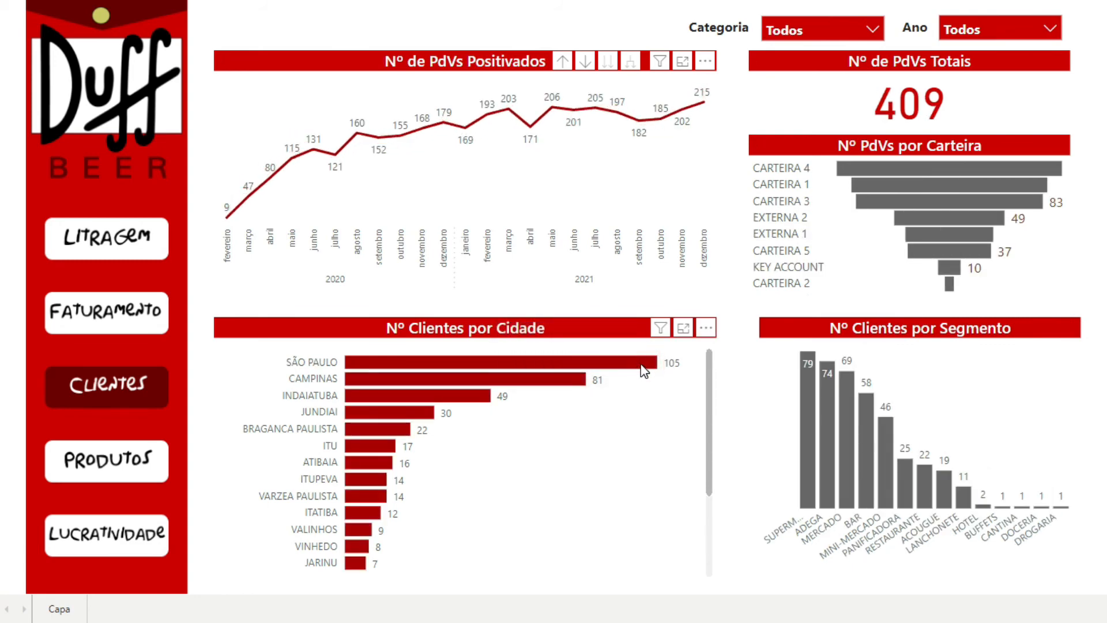
pyautogui.click(644, 367)
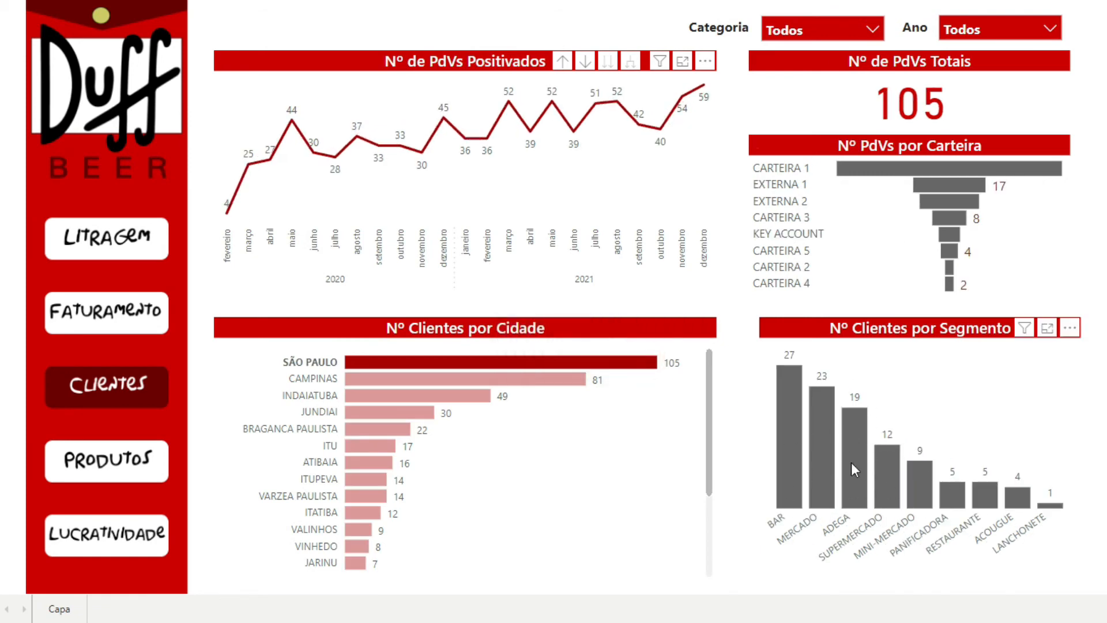
pyautogui.click(562, 362)
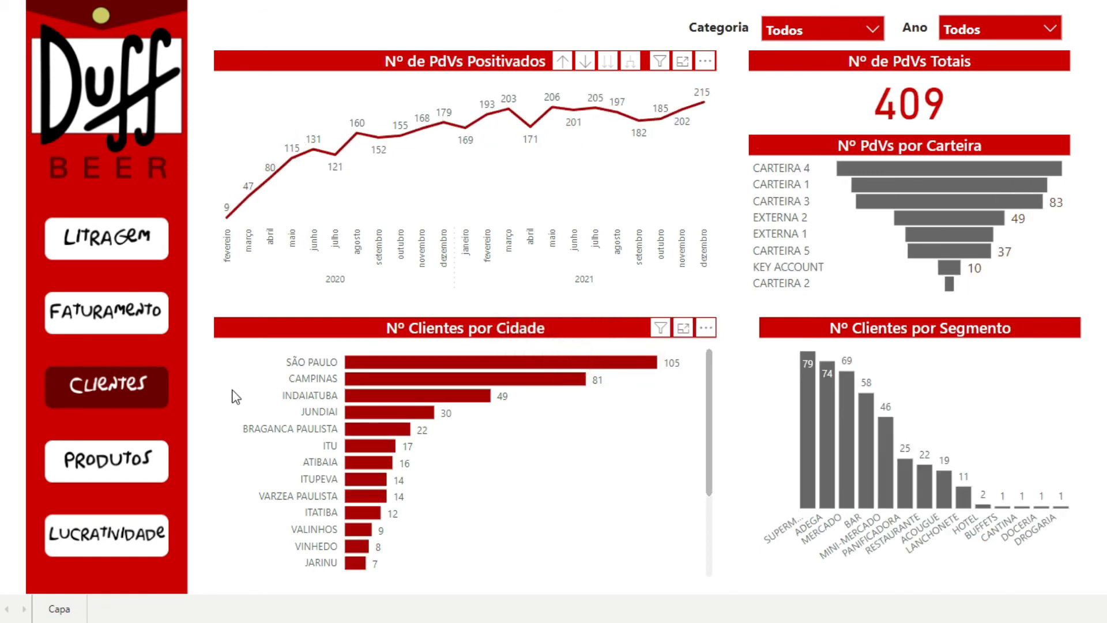
# Open the Produtos page, cross-filter it by Chopp and by Cerveja in the Litragem por Categoria chart, and clear the selection.
pyautogui.click(140, 460)
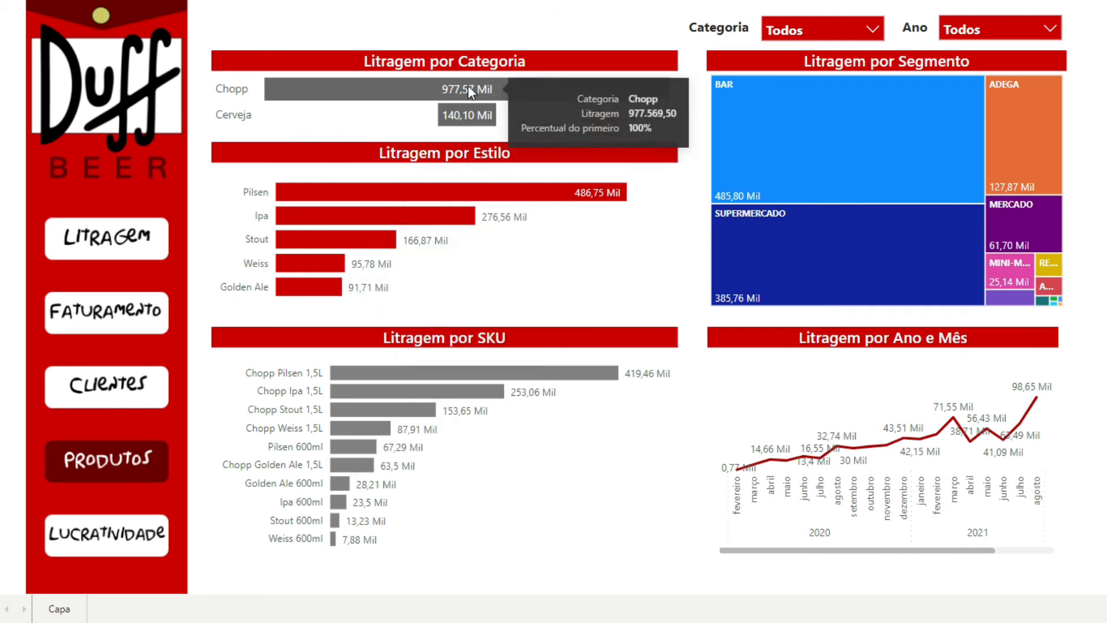
pyautogui.click(320, 95)
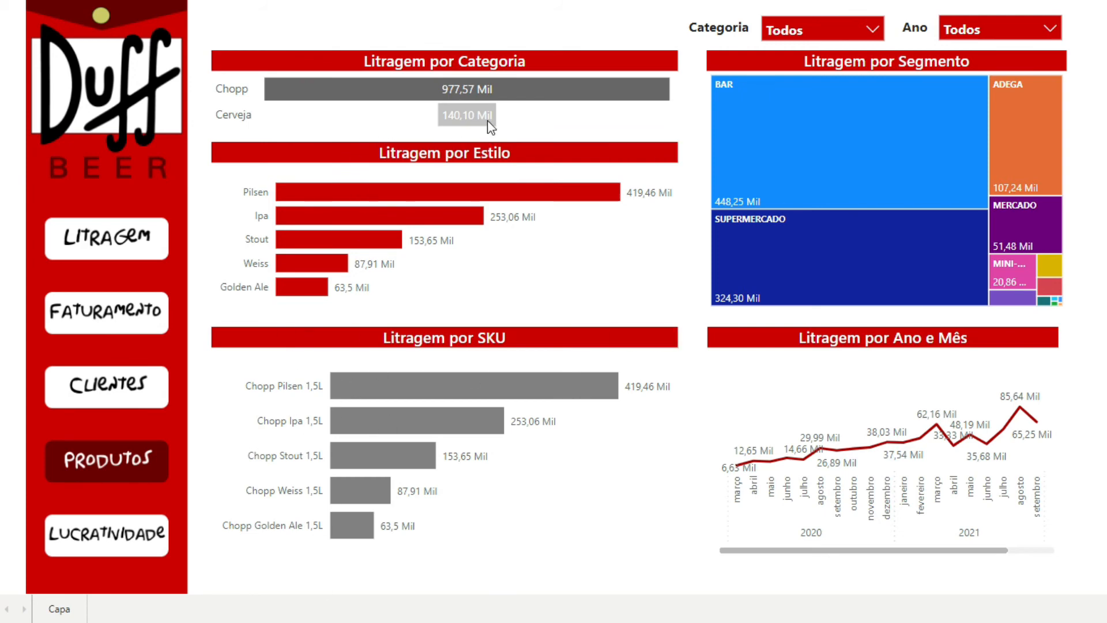
pyautogui.click(472, 114)
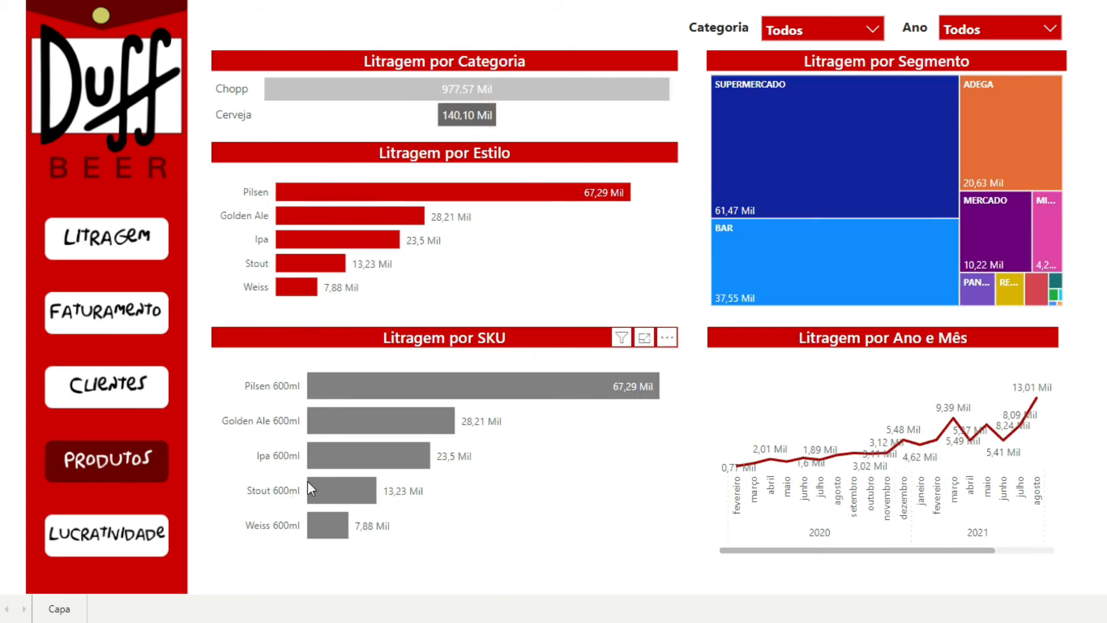
pyautogui.click(476, 111)
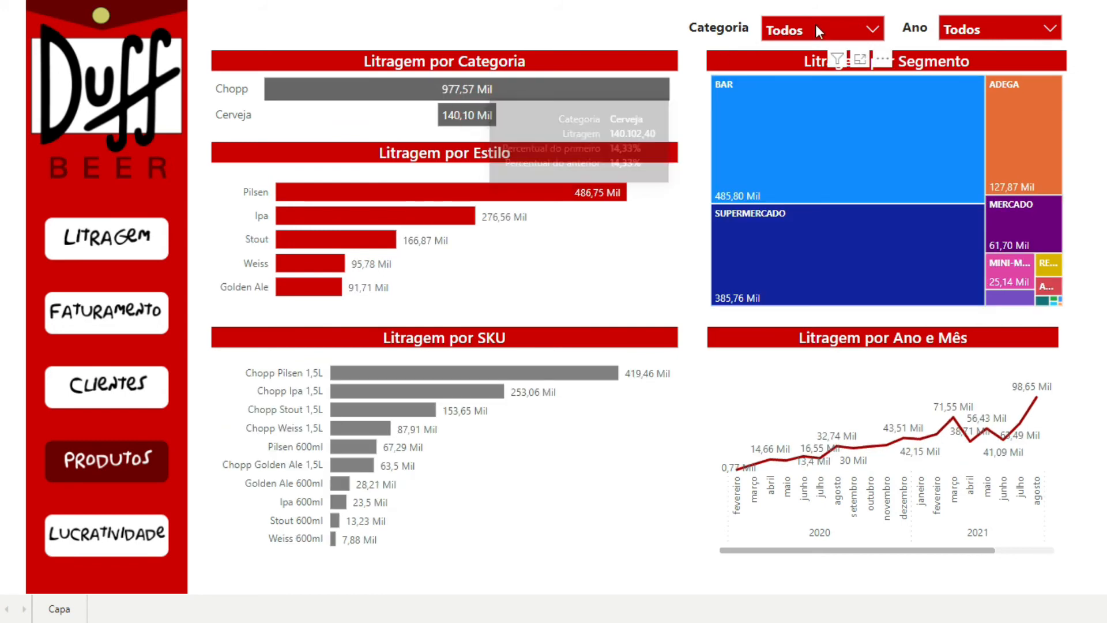
pyautogui.click(818, 29)
pyautogui.click(830, 24)
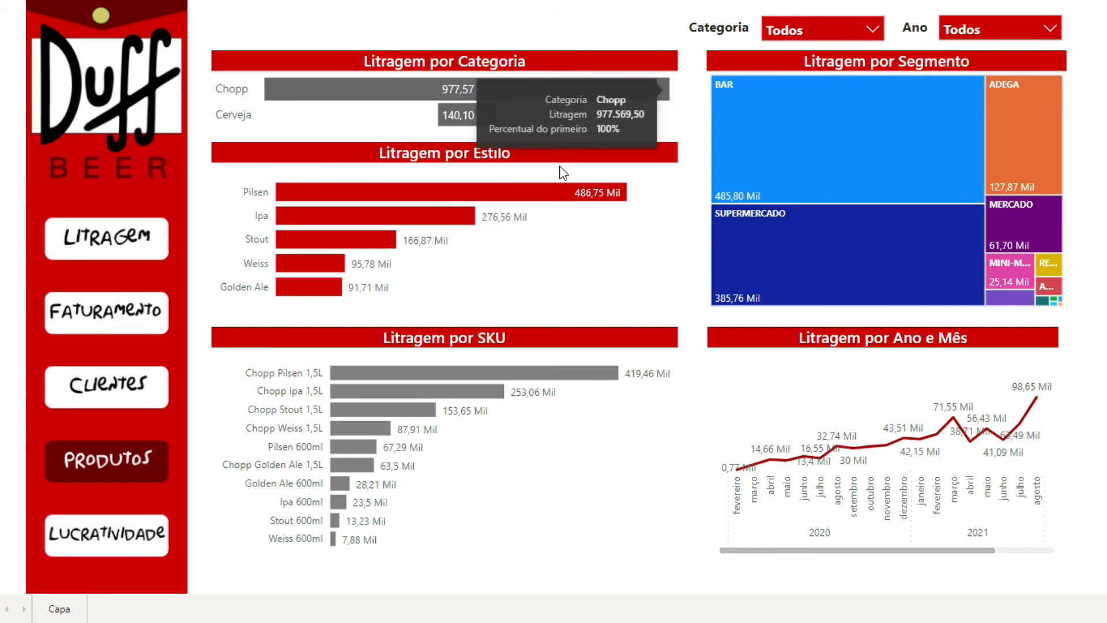
# Cross-filter the Produtos page by the Pilsen style, view the Litragem por SKU chart in focus mode, and return to the report.
pyautogui.click(366, 193)
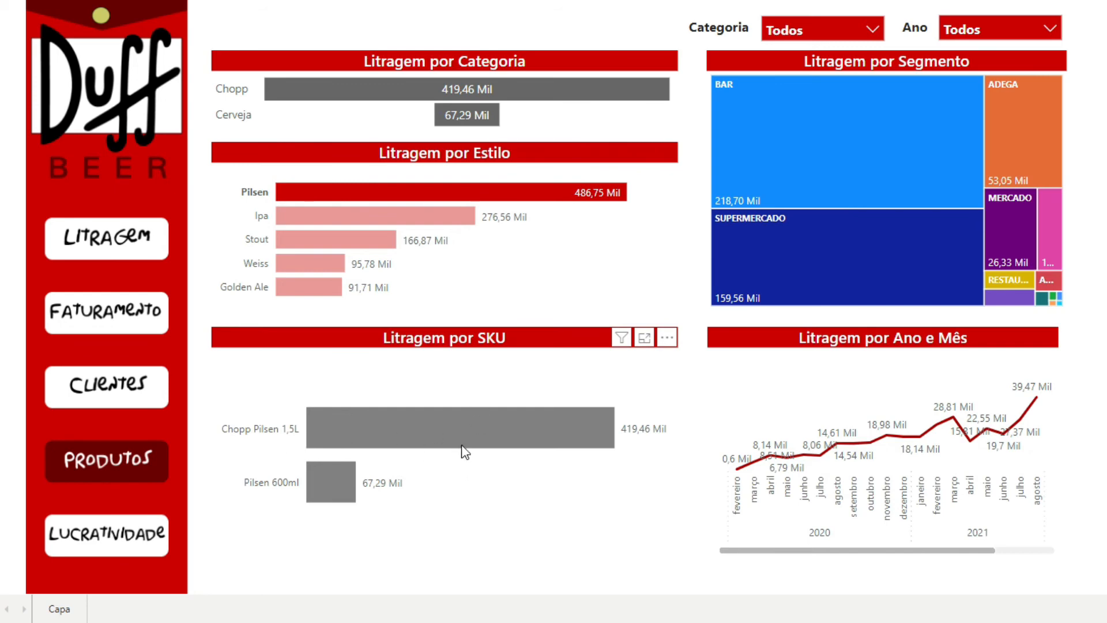
pyautogui.click(645, 339)
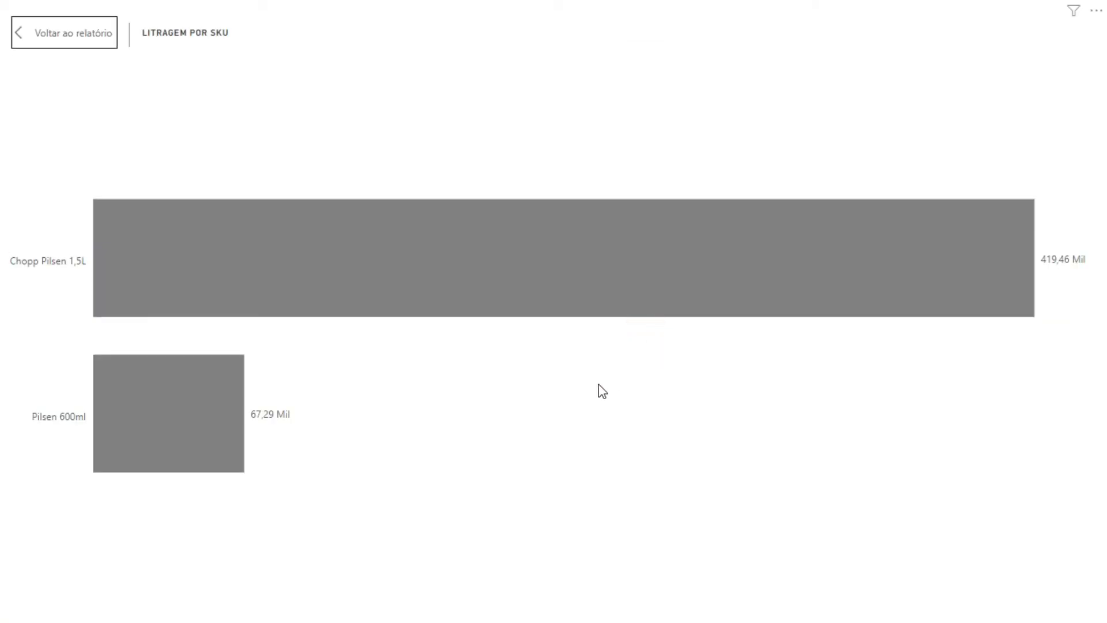
pyautogui.click(78, 31)
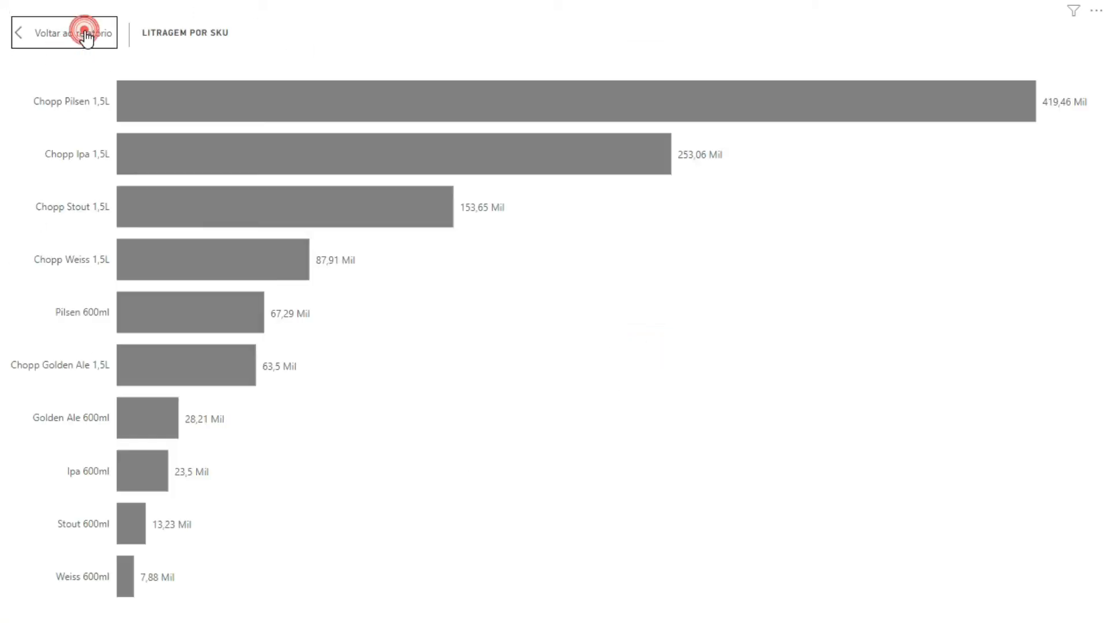
# Spotlight the Litragem por SKU chart with Destaque, turn the spotlight off, and review the chart's other options.
pyautogui.click(667, 338)
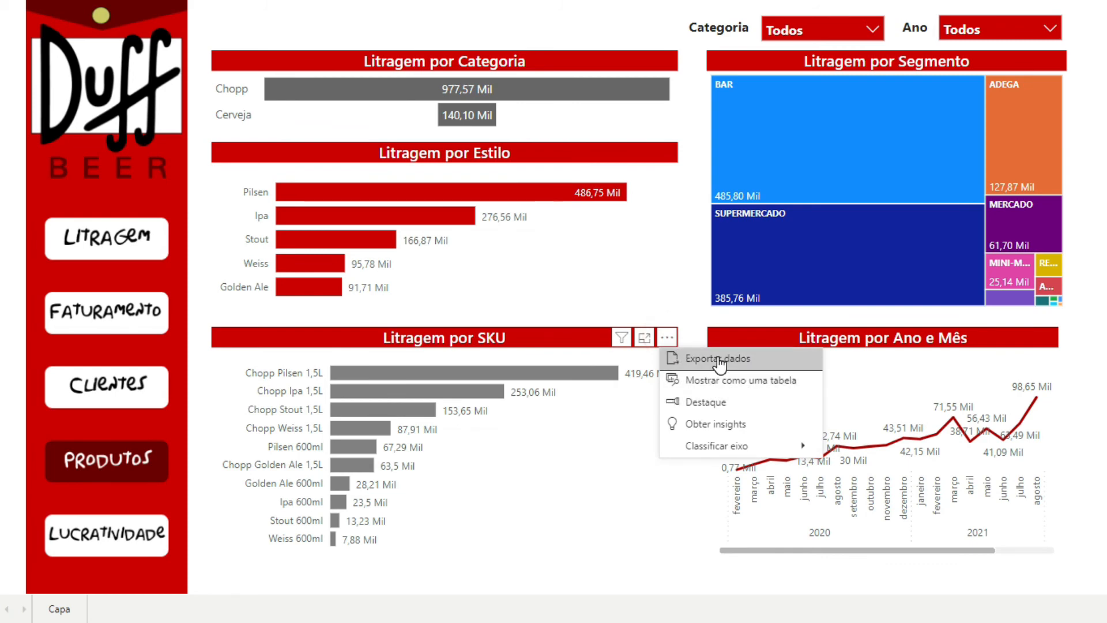
pyautogui.click(740, 410)
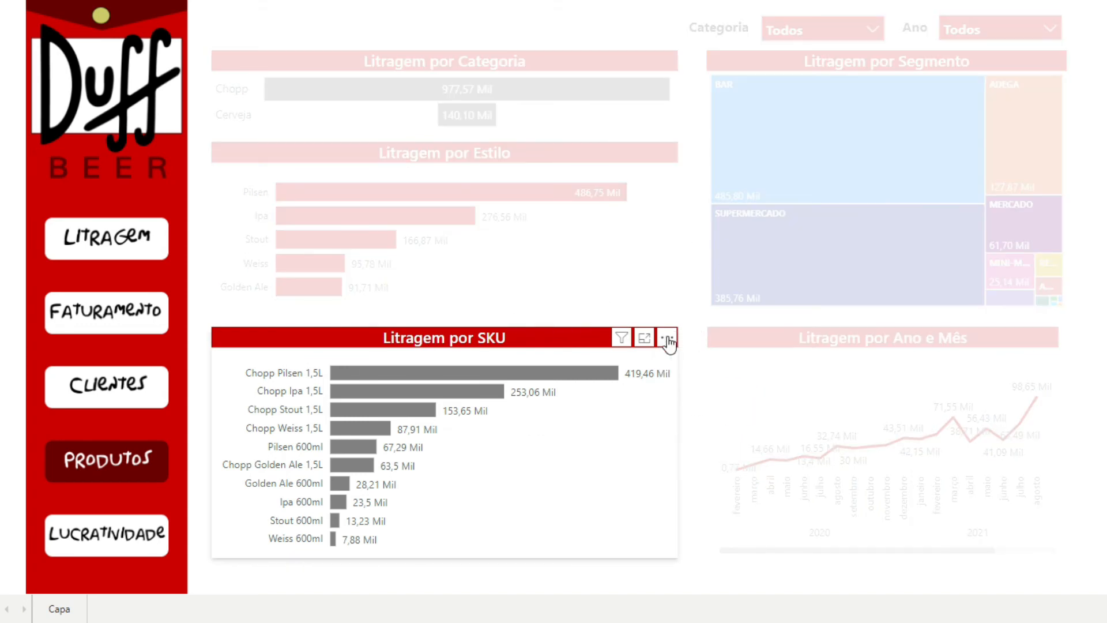
pyautogui.click(668, 341)
pyautogui.click(708, 404)
pyautogui.click(668, 340)
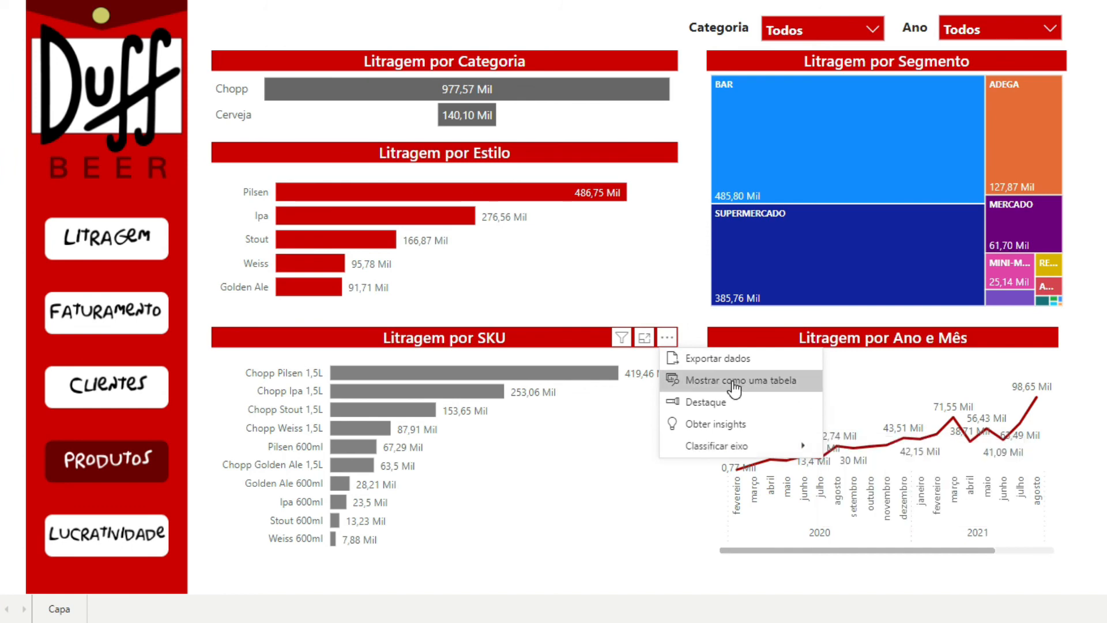
pyautogui.click(667, 338)
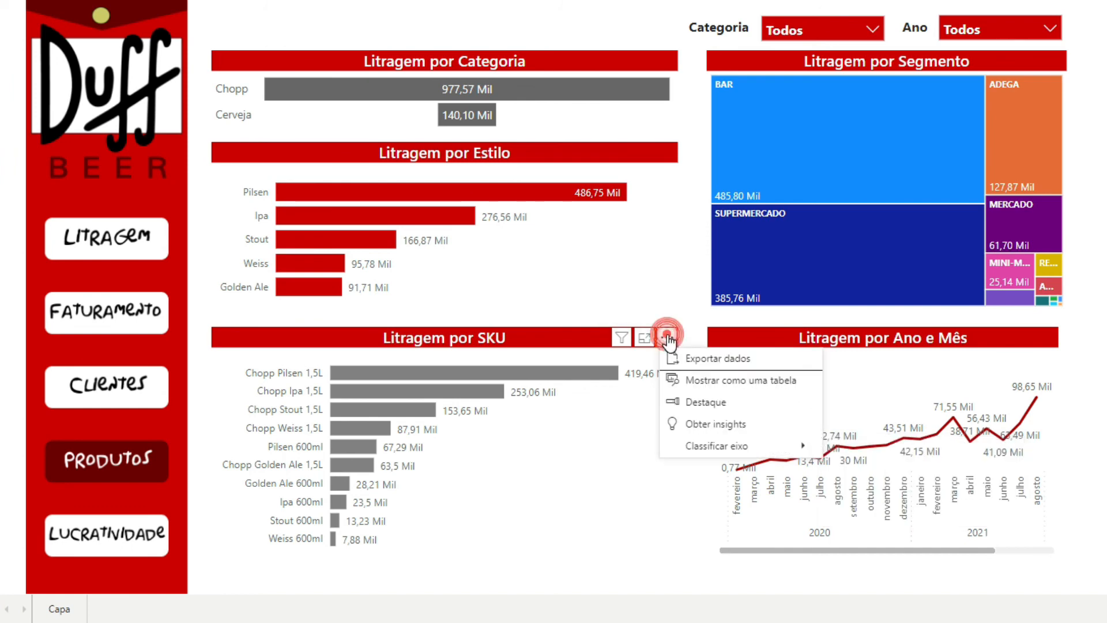
pyautogui.click(698, 322)
# Examine the data export options and file formats for the Litragem por Estilo chart, and cancel the export.
pyautogui.click(667, 153)
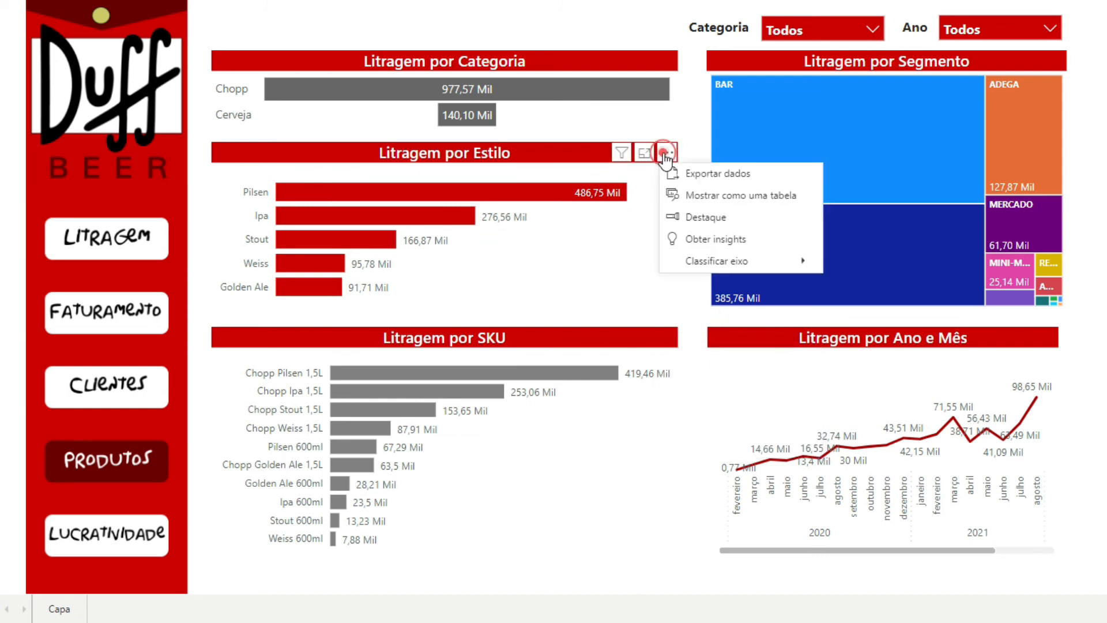
pyautogui.click(710, 176)
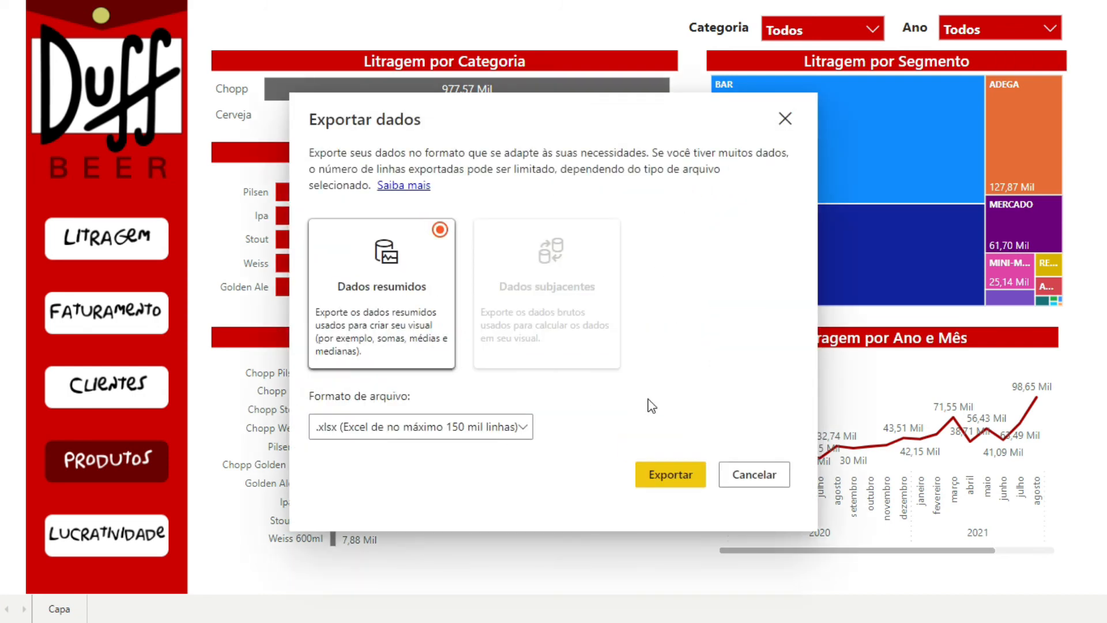
pyautogui.click(497, 430)
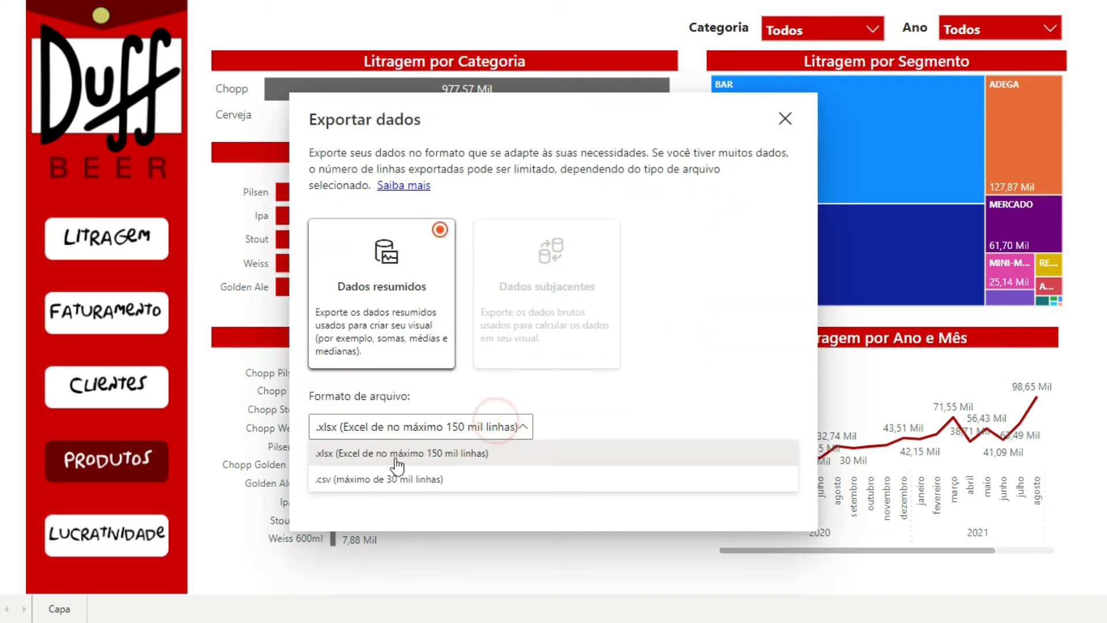
pyautogui.click(564, 408)
pyautogui.click(735, 480)
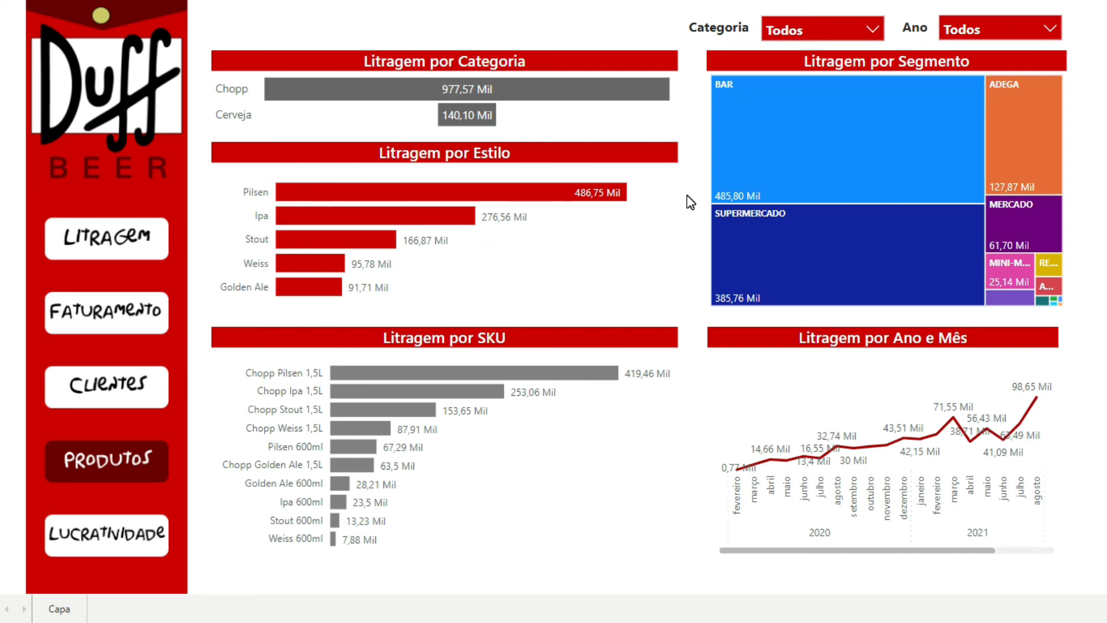
pyautogui.moveTo(666, 153)
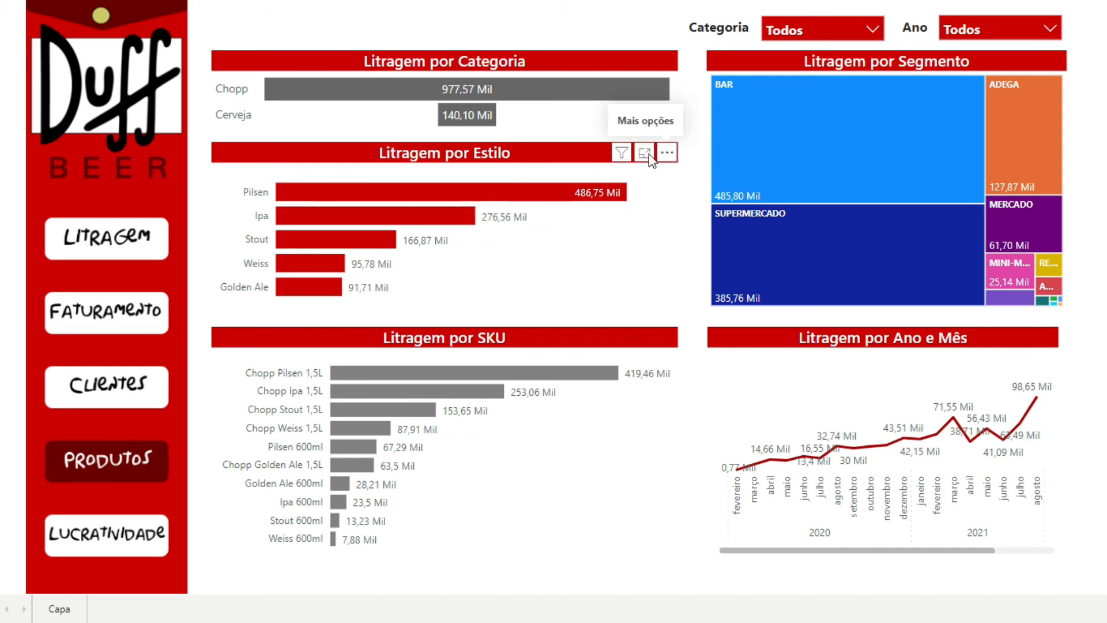
# Open the Lucratividade page and switch the average price chart to Unidade.
pyautogui.click(106, 535)
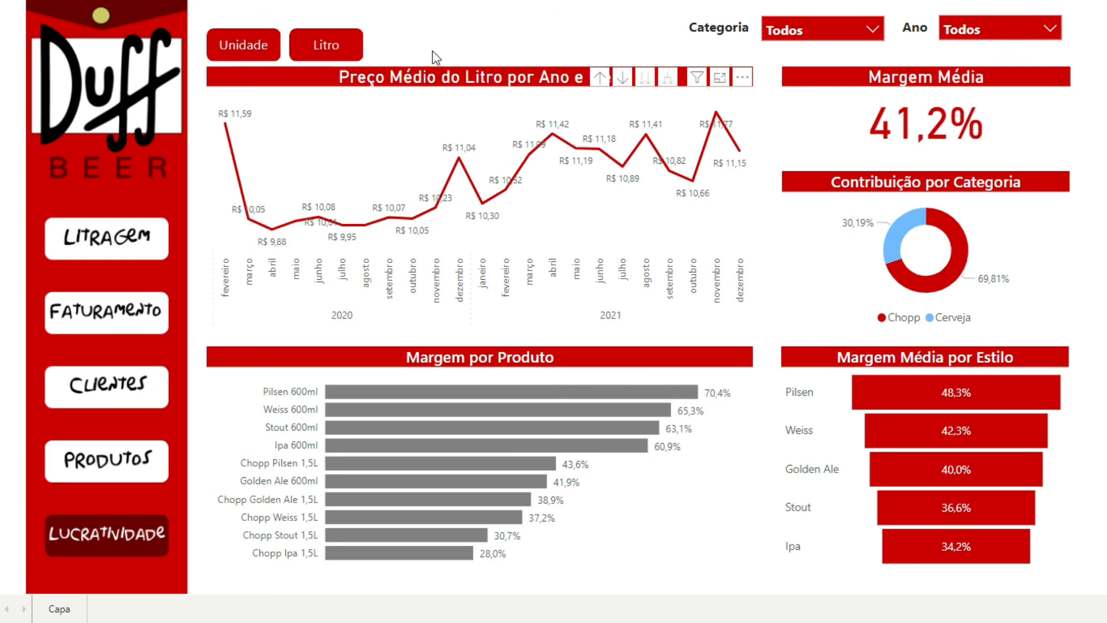
pyautogui.click(265, 50)
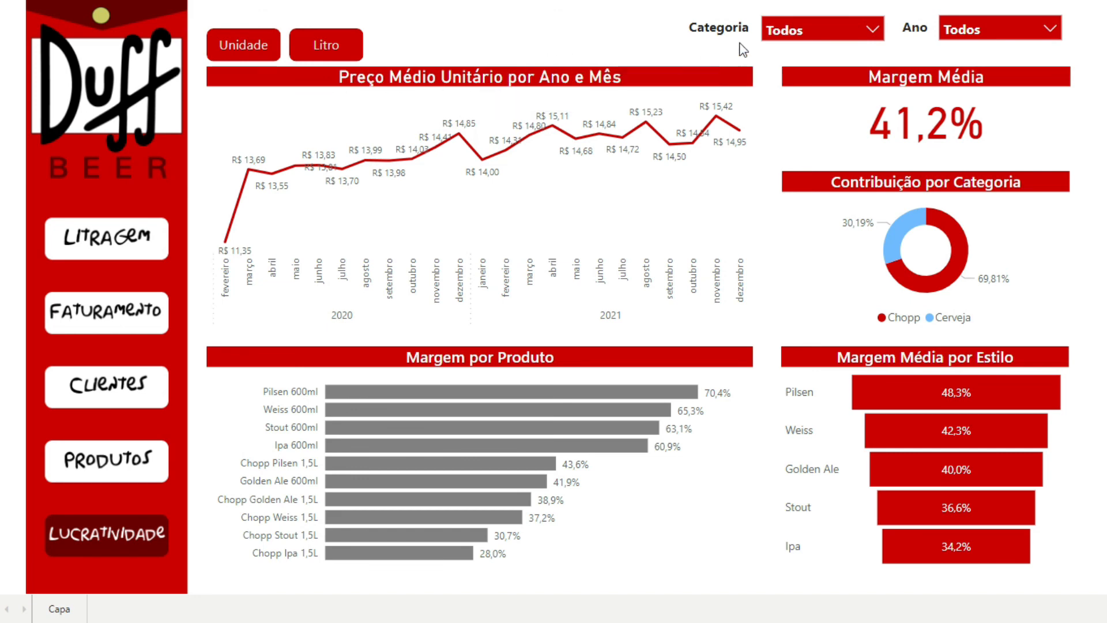
# Filter the Lucratividade page by the Cerveja category and examine the filters affecting the average unit price chart.
pyautogui.click(854, 32)
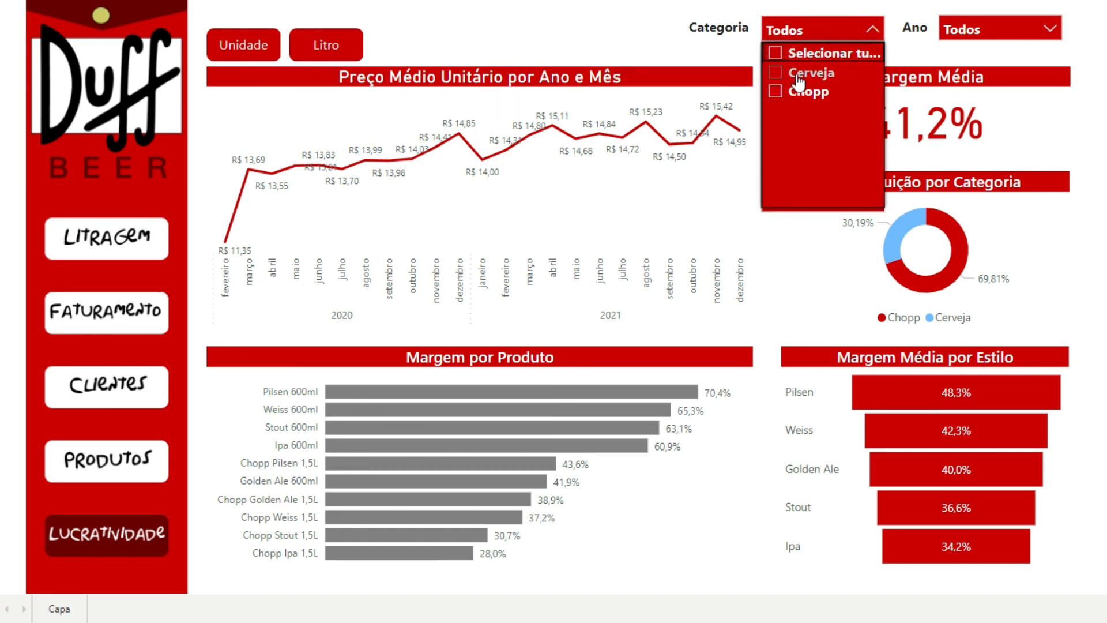
pyautogui.click(802, 72)
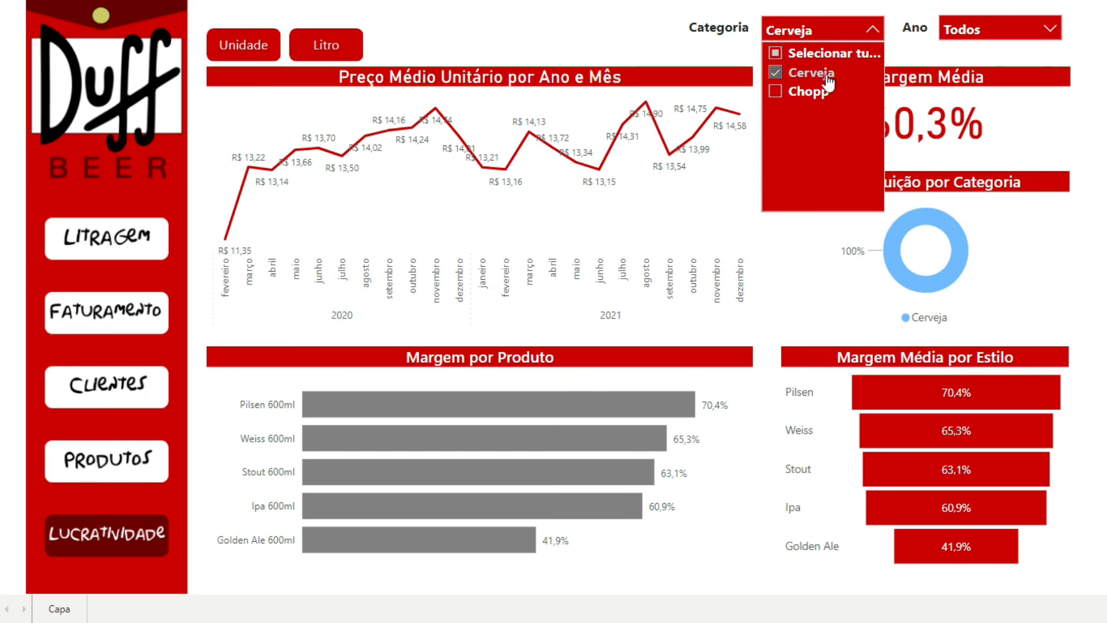
pyautogui.click(653, 48)
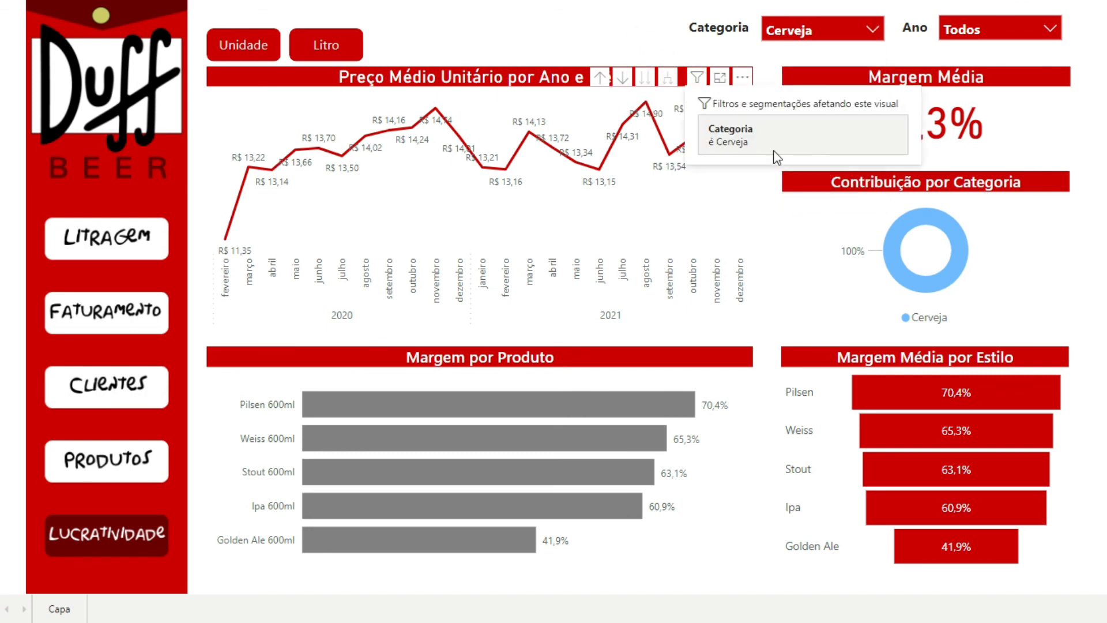
# Switch the Categoria filter from Cerveja to Chopp, and clear it to show all categories.
pyautogui.click(865, 30)
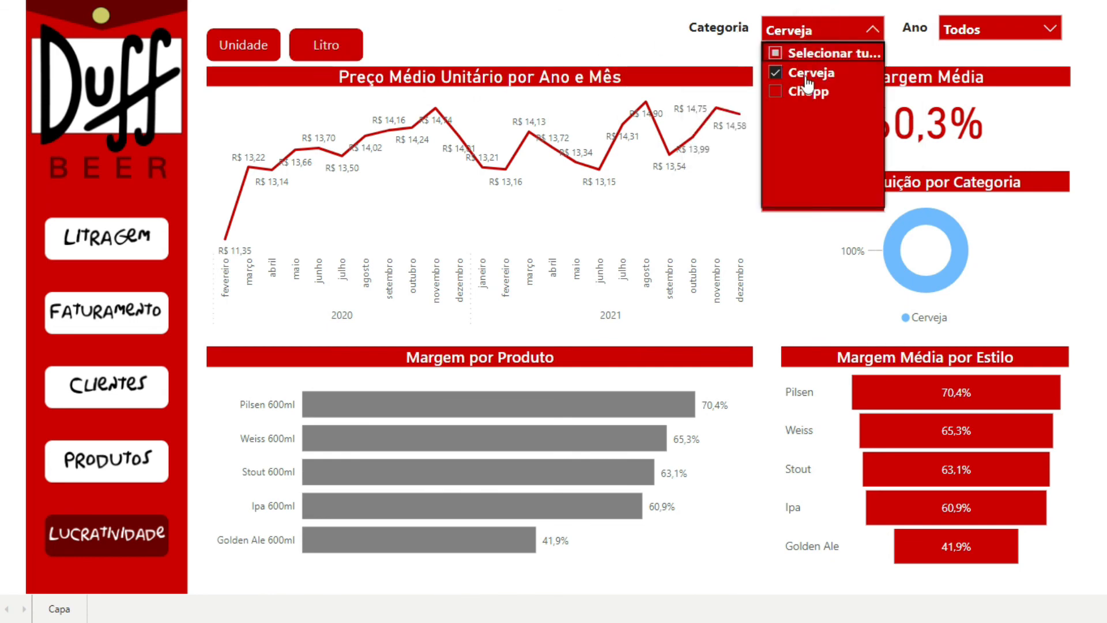
pyautogui.click(810, 73)
pyautogui.click(809, 92)
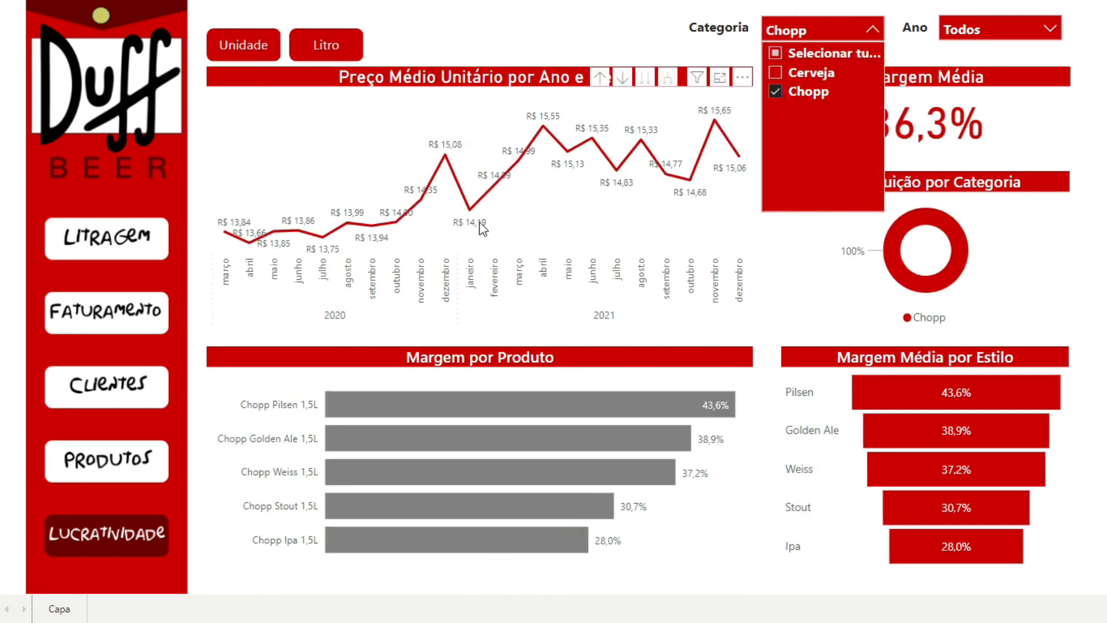
pyautogui.click(833, 93)
pyautogui.click(736, 50)
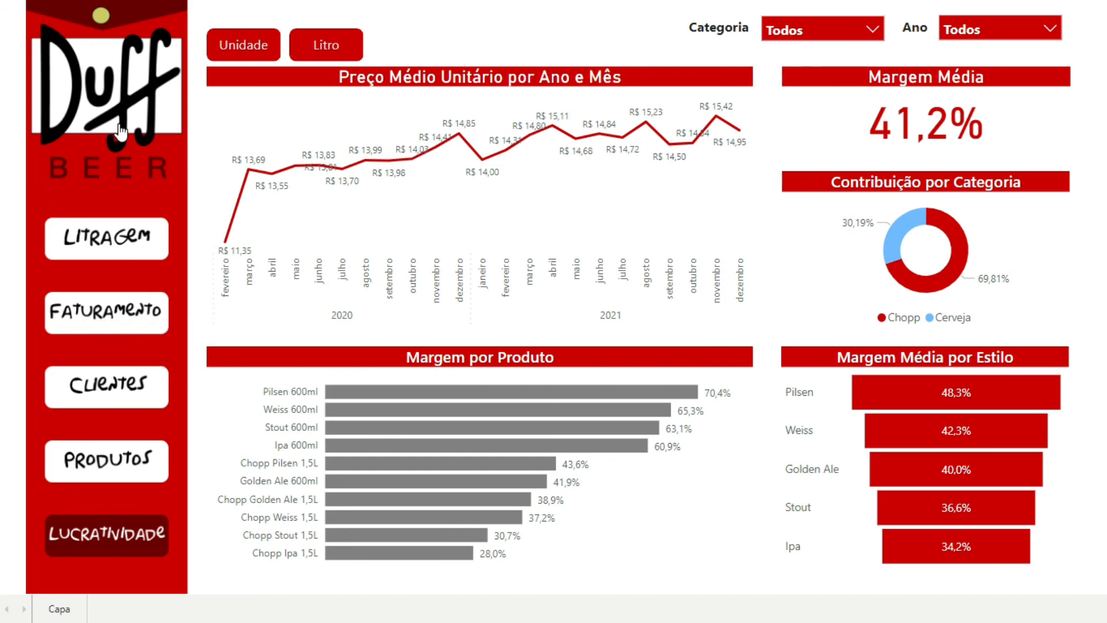
# Return to the dashboard's cover page and open the Clientes page from its quick access links.
pyautogui.click(127, 395)
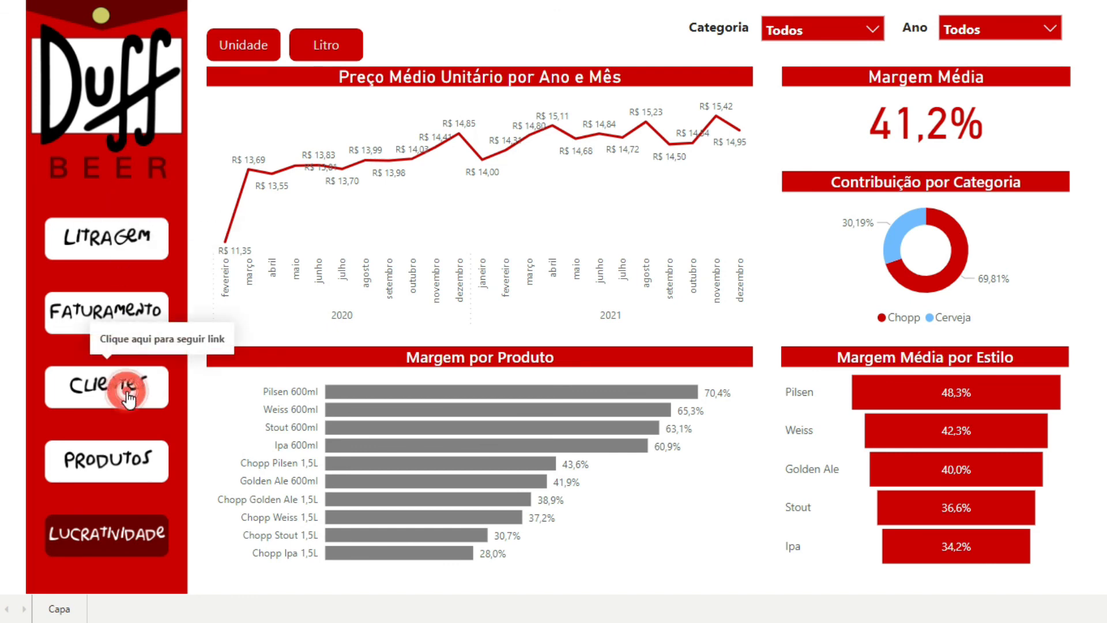
pyautogui.click(132, 243)
pyautogui.click(150, 124)
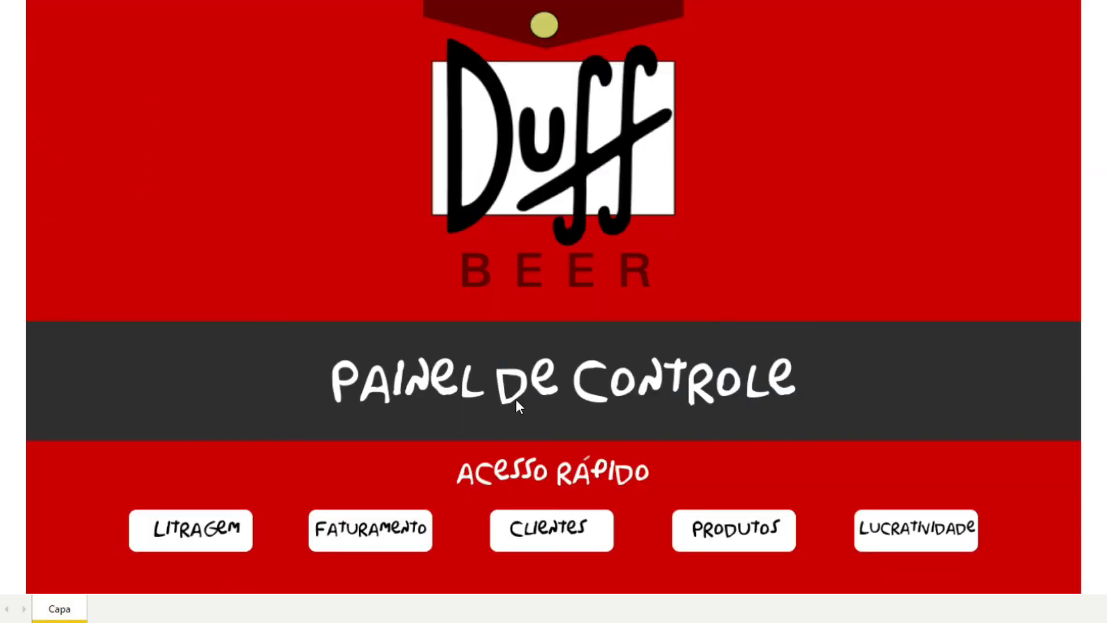
pyautogui.click(556, 544)
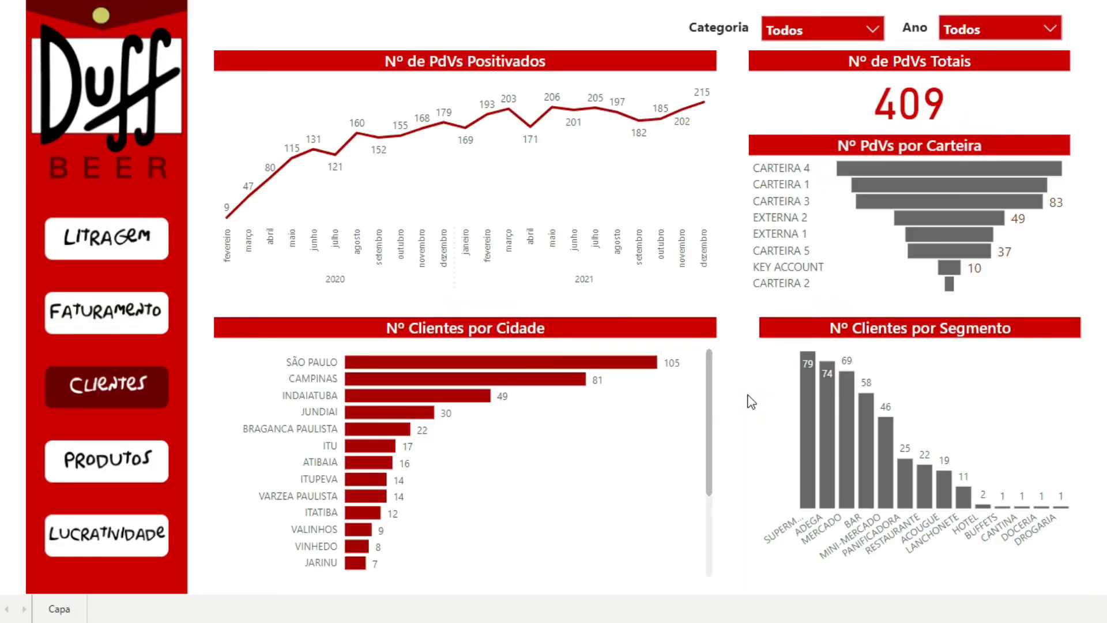